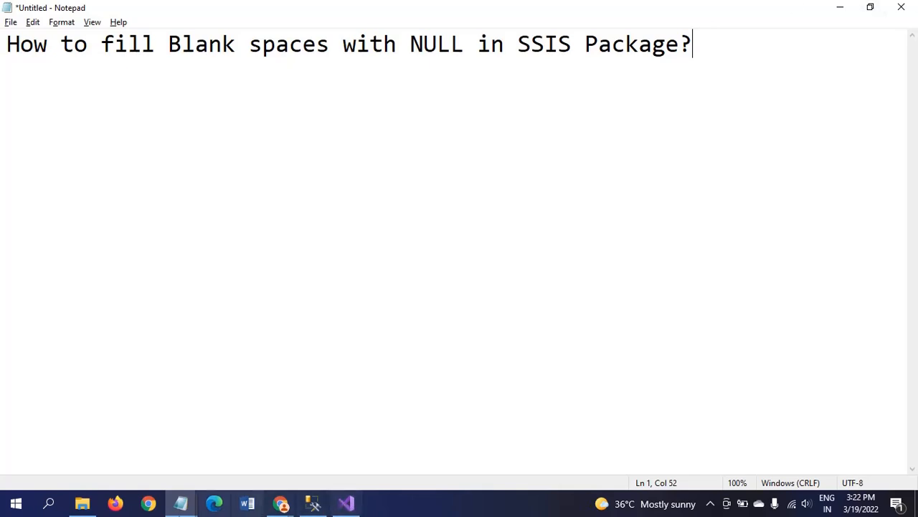
Bring up the EMP text file in Notepad, maximize it and examine its rows for blank values.
mouse_move(183, 506)
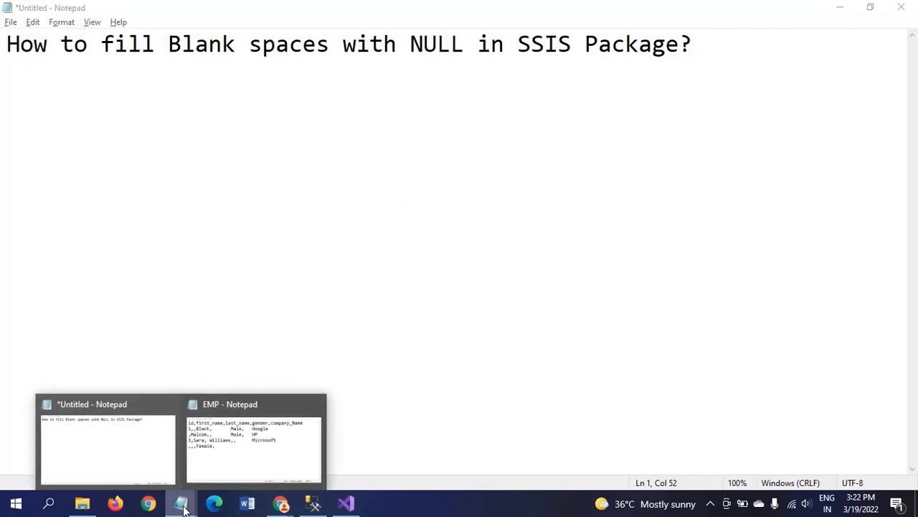
left_click(221, 460)
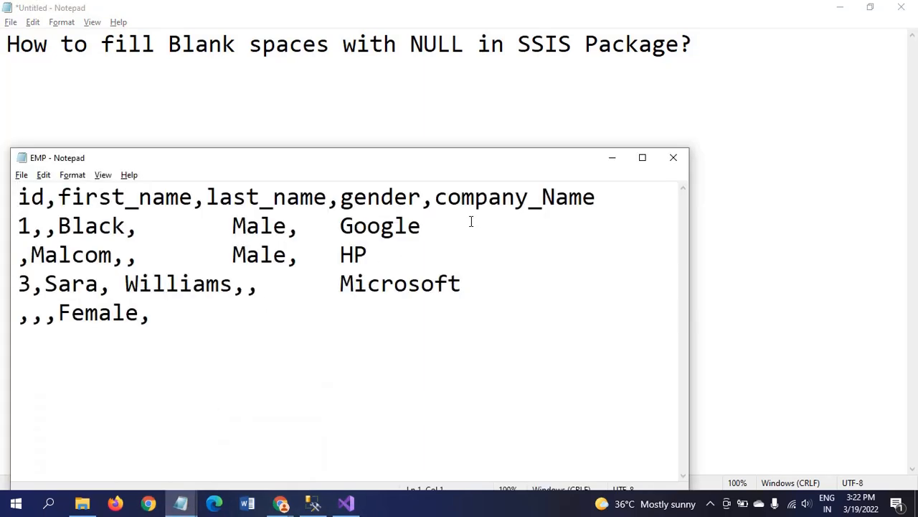
left_click(642, 157)
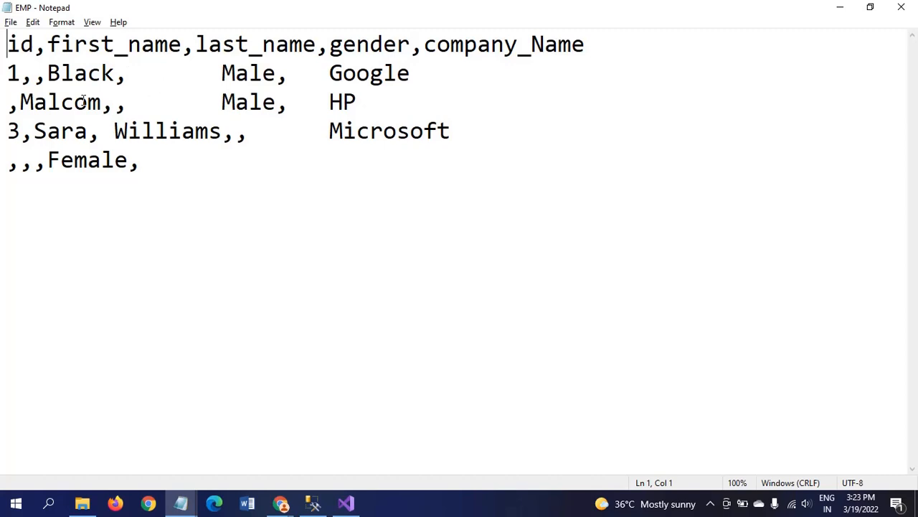
double_click(4, 74)
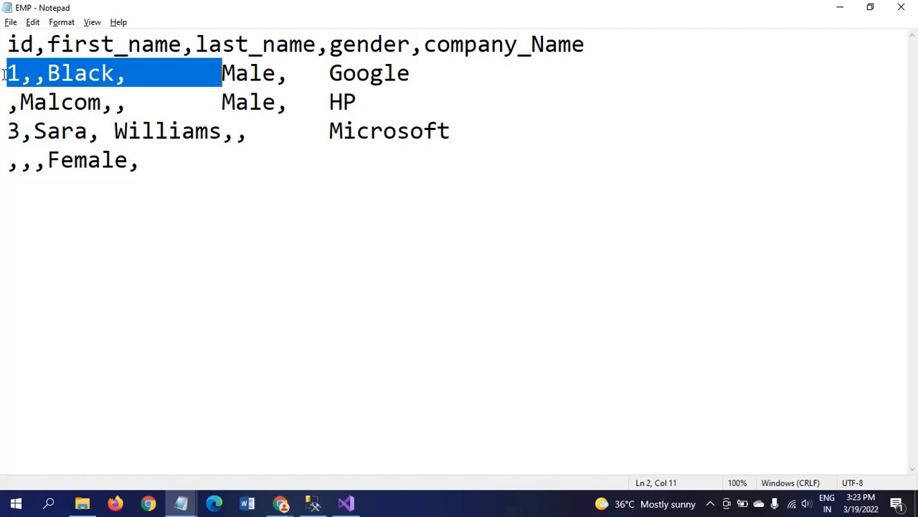
left_click(178, 72)
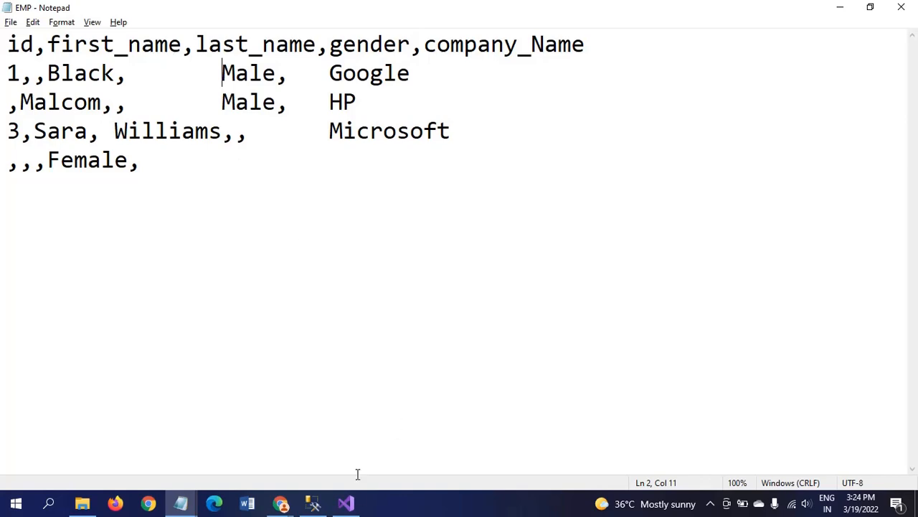
Switch to SQL Server Management Studio and run the query select * from EMP_tbl.
left_click(348, 505)
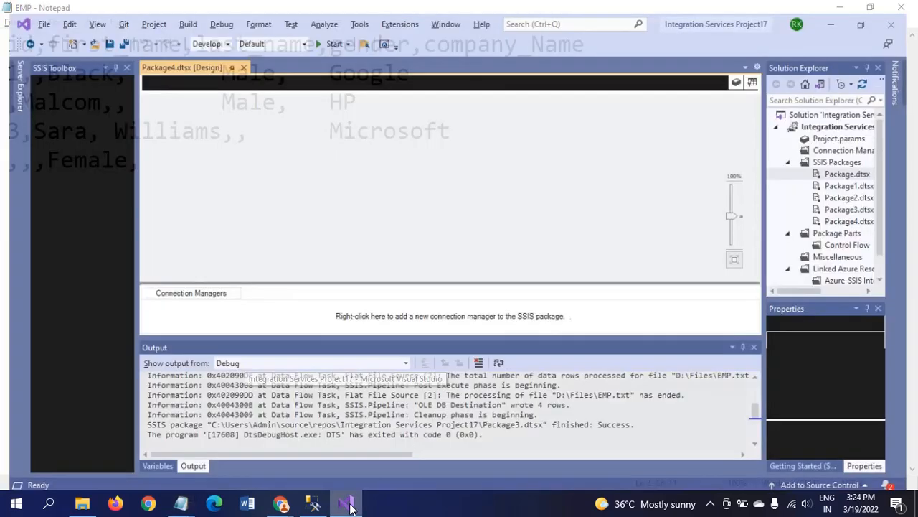
left_click(312, 507)
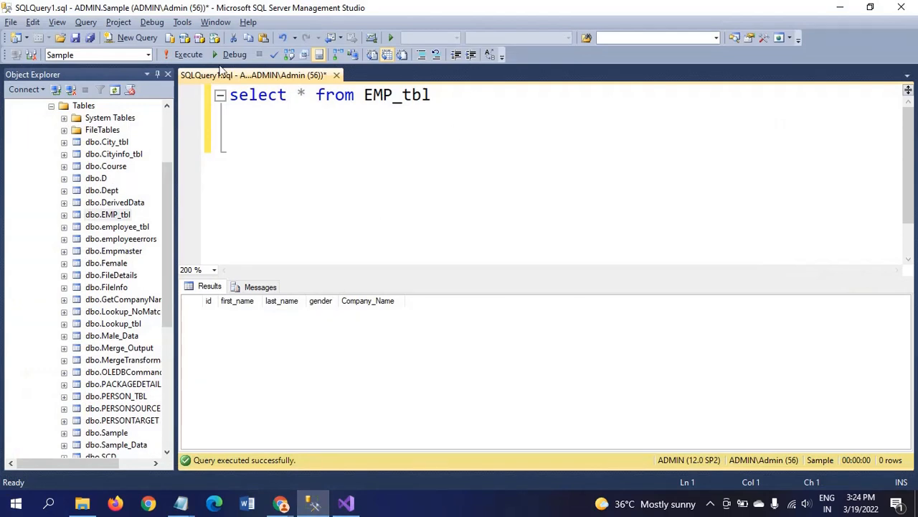
left_click(185, 54)
Switch to Visual Studio, add a Data Flow Task to Package4's control flow and open it for editing.
left_click(347, 507)
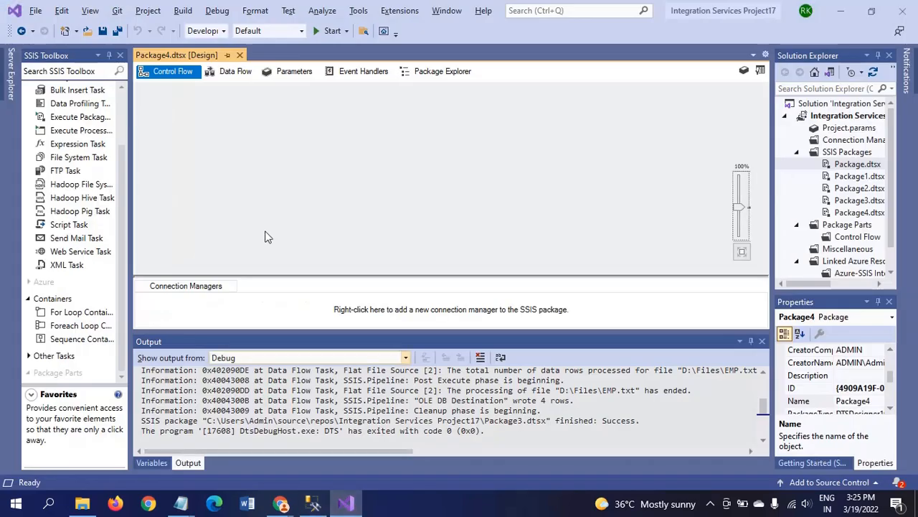
left_click(123, 109)
left_click_drag(64, 104, 379, 147)
double_click(381, 149)
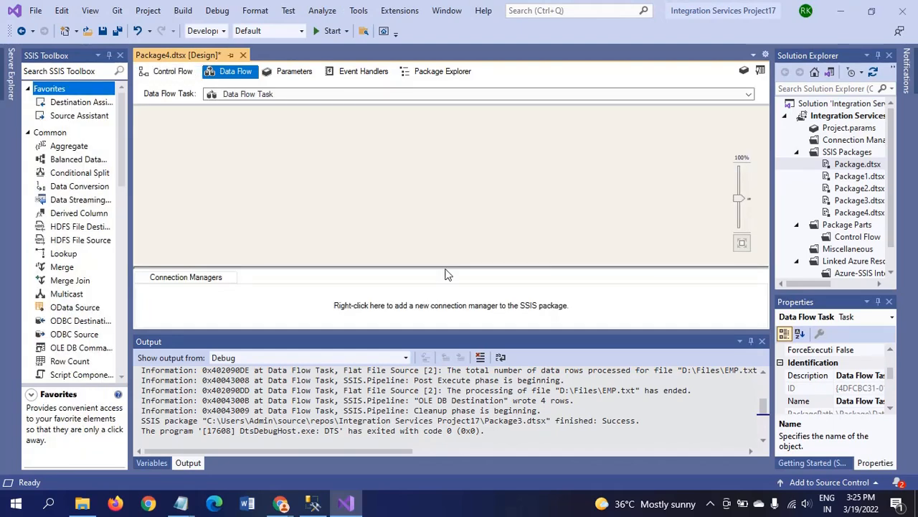
Enlarge the data flow design area slightly and add a Flat File Source to it.
left_click_drag(445, 269, 445, 279)
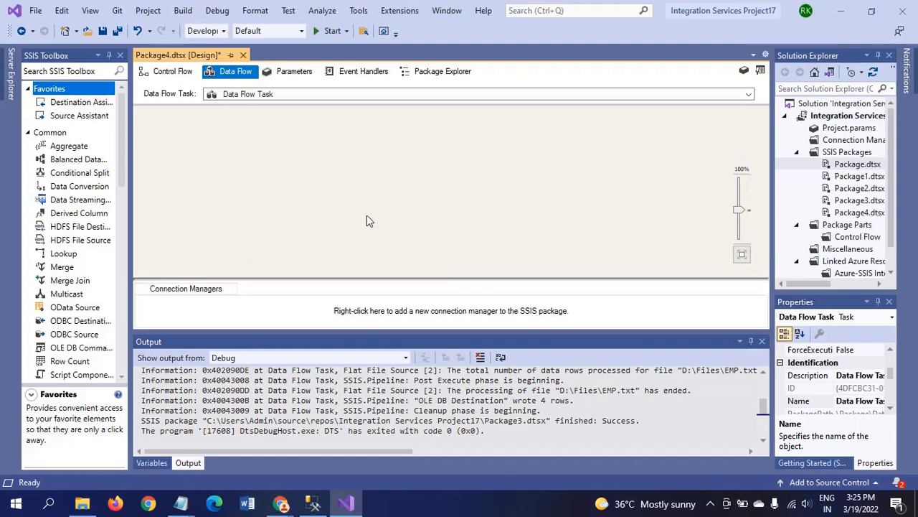
left_click(122, 292)
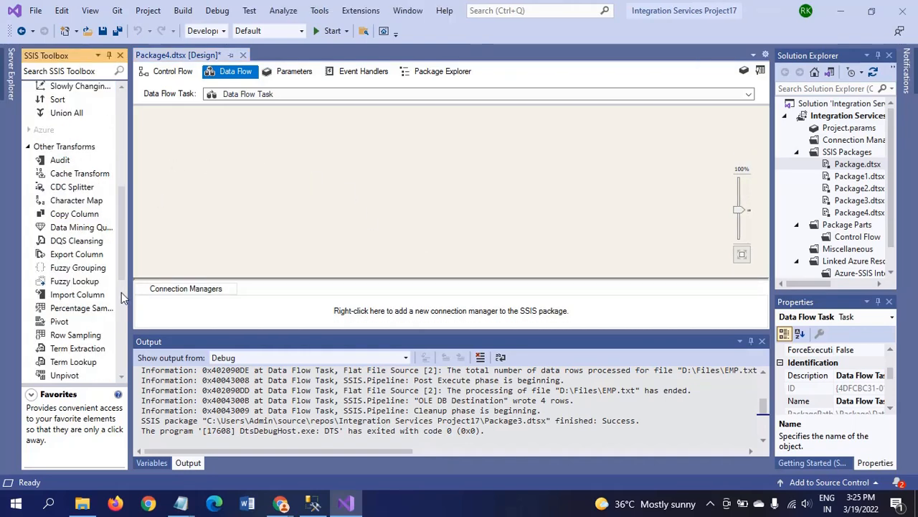
left_click(122, 292)
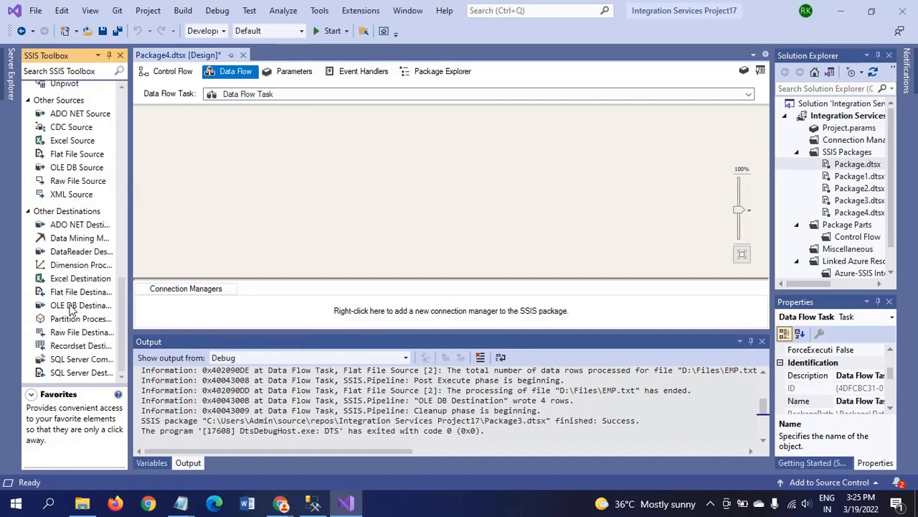
left_click_drag(74, 154, 362, 154)
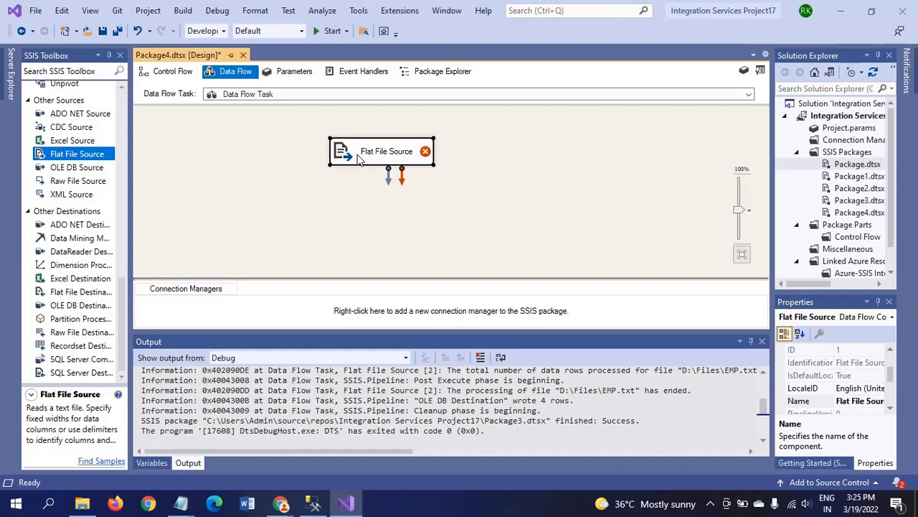
Create a new flat file connection for the Flat File Source using D:\Files\EMP.txt and load its column definitions.
double_click(359, 160)
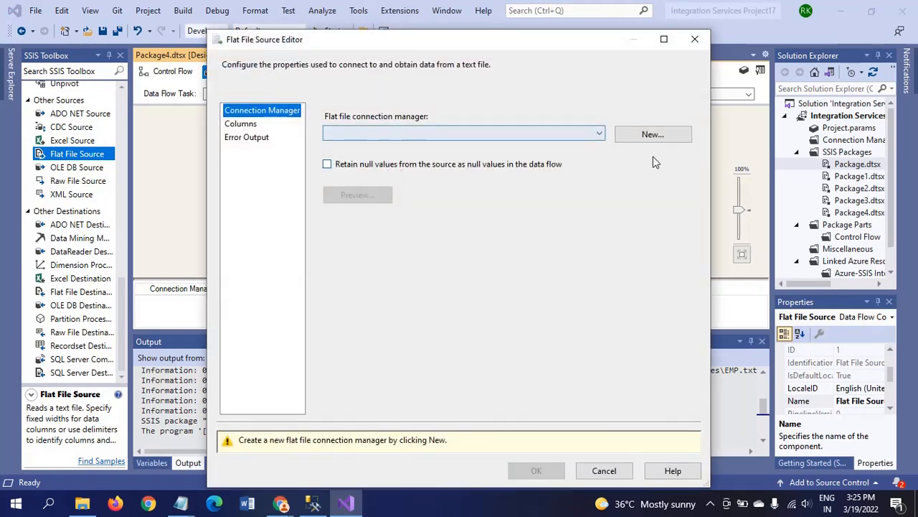
left_click(642, 136)
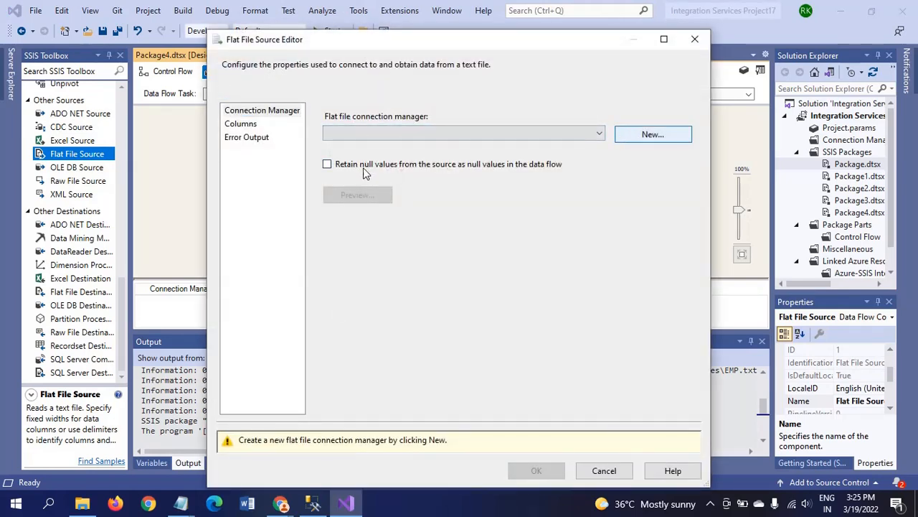
left_click(621, 186)
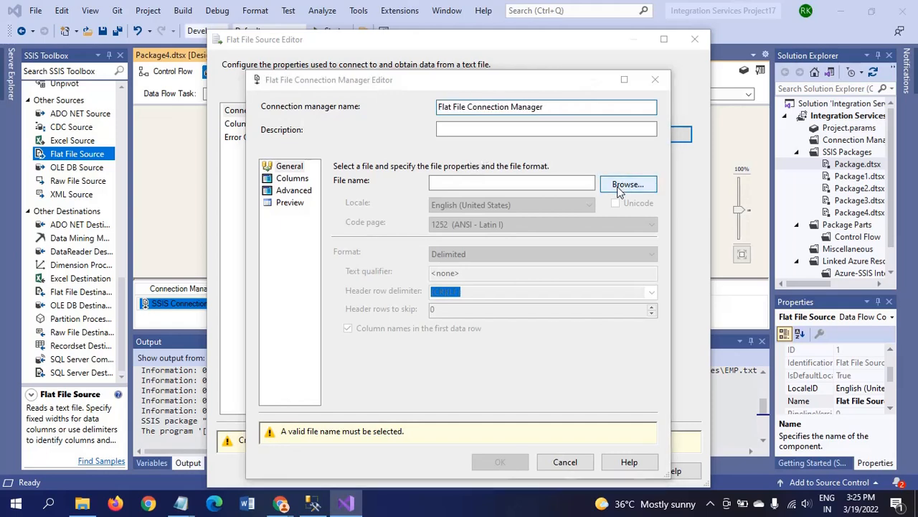
left_click(392, 189)
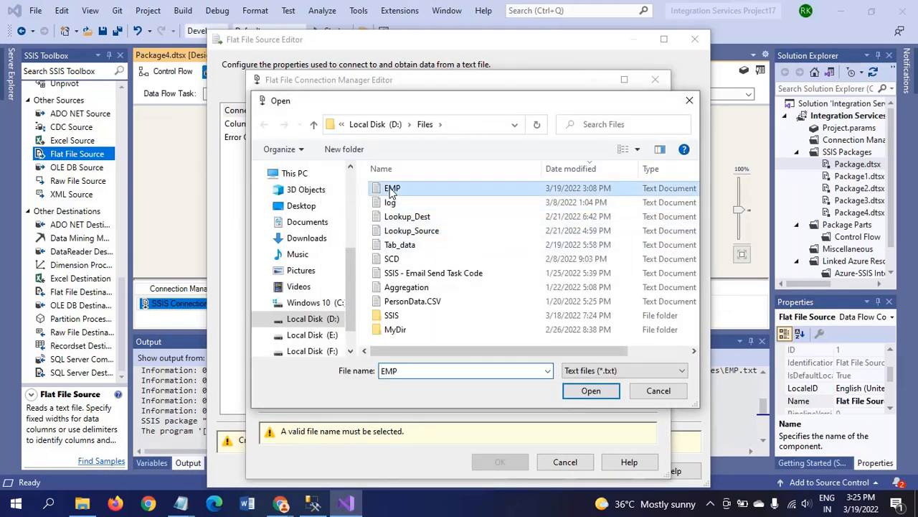
left_click(591, 393)
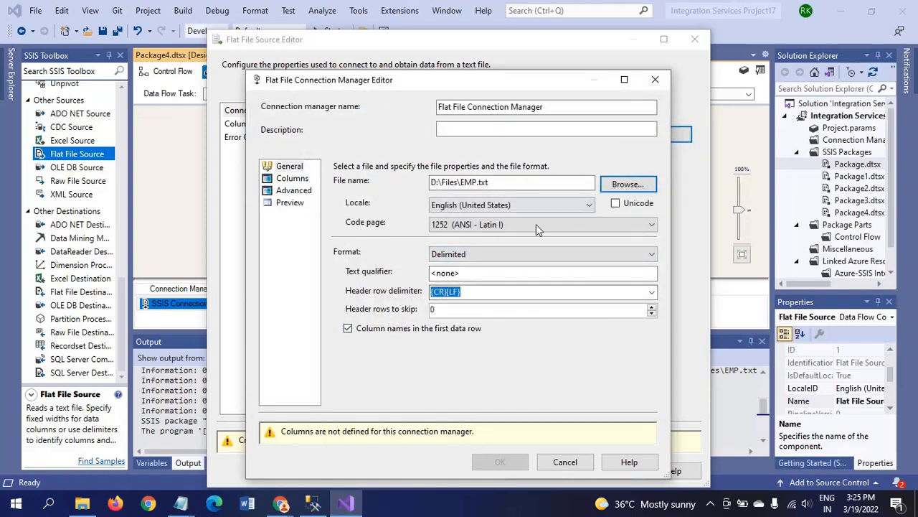
left_click(292, 178)
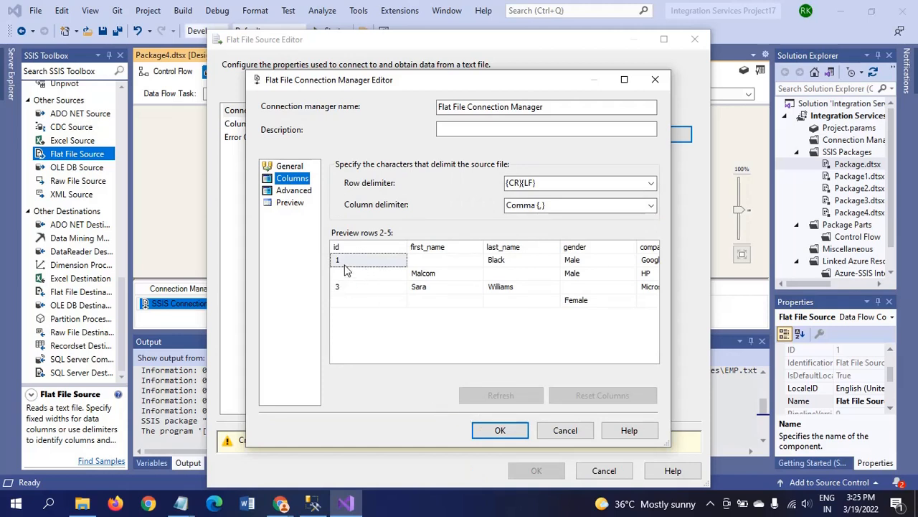
Examine the column preview row by row for blank id, first_name, last_name, gender and company cells.
left_click(427, 263)
left_click(502, 263)
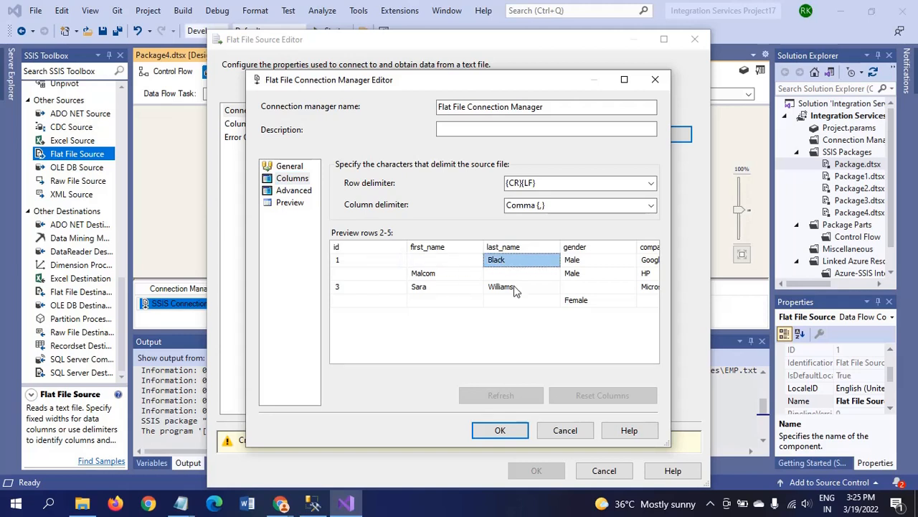
left_click(578, 263)
left_click(642, 261)
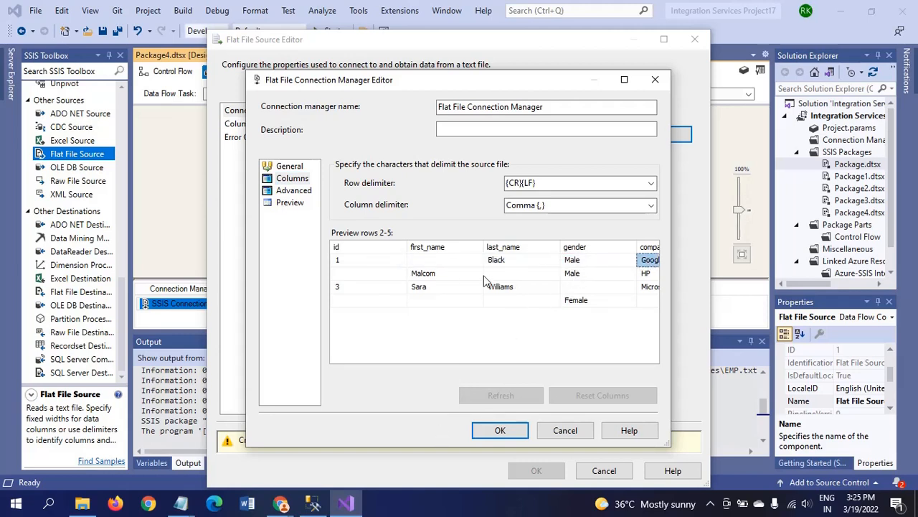
left_click(352, 273)
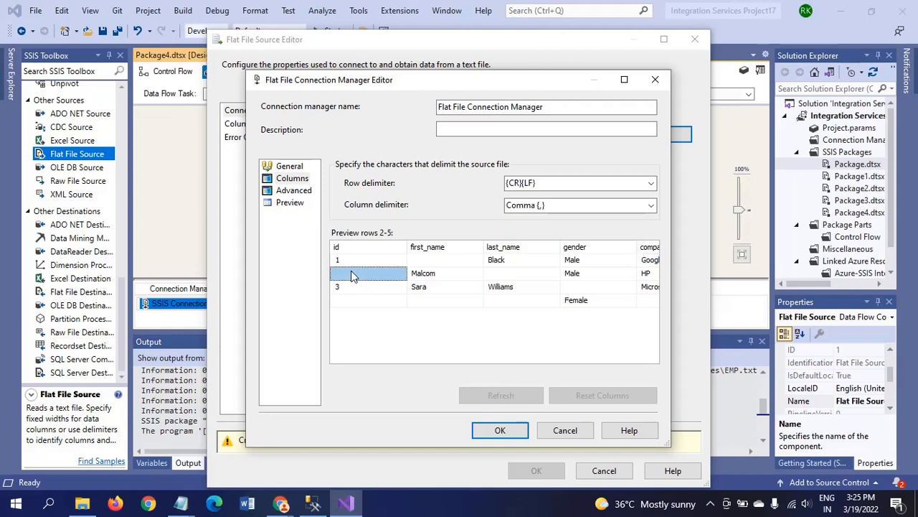
left_click(431, 277)
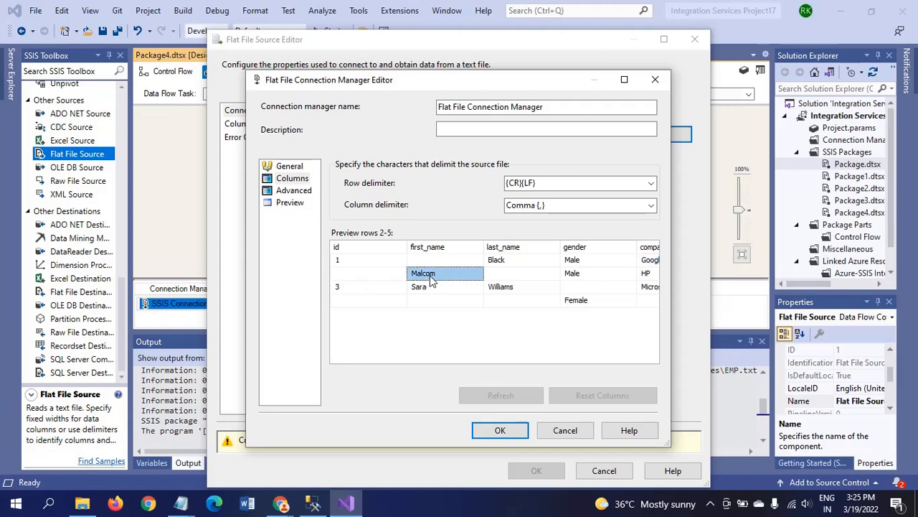
left_click(495, 273)
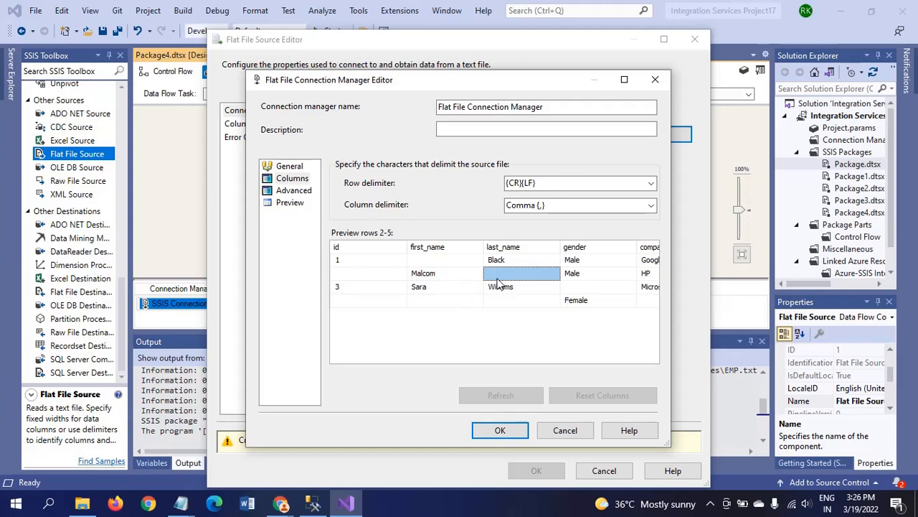
left_click(582, 279)
left_click(642, 279)
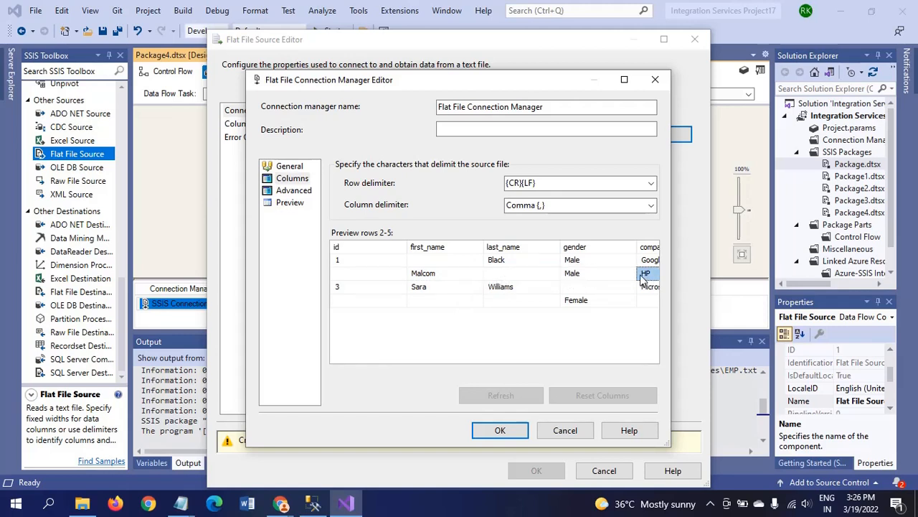
left_click(350, 288)
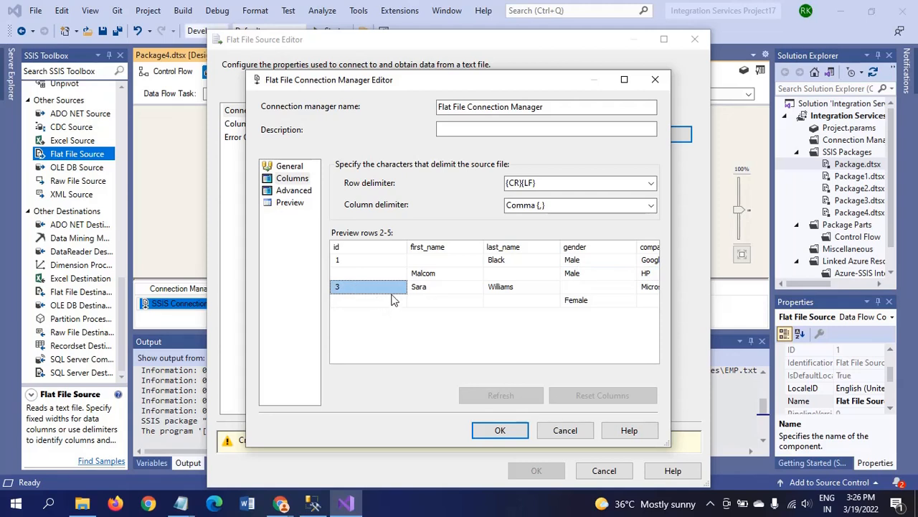
left_click(414, 290)
left_click(511, 289)
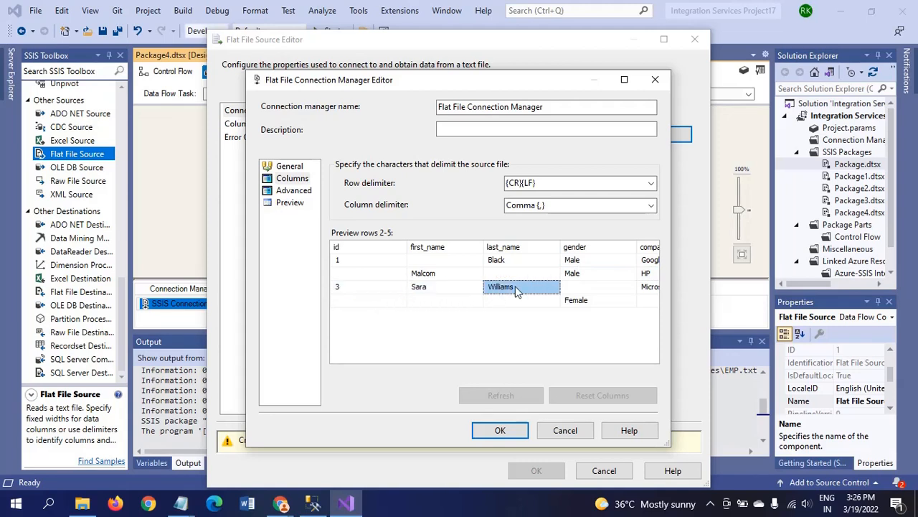
left_click(576, 288)
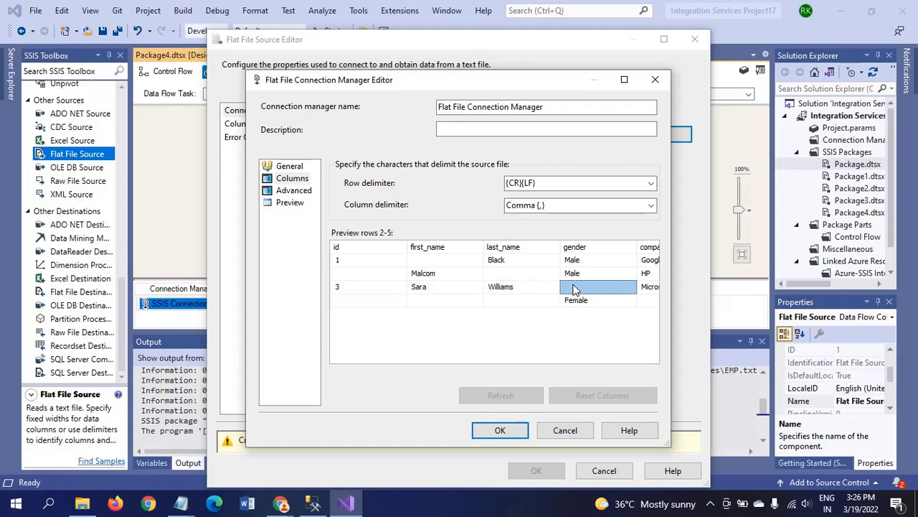
left_click(649, 289)
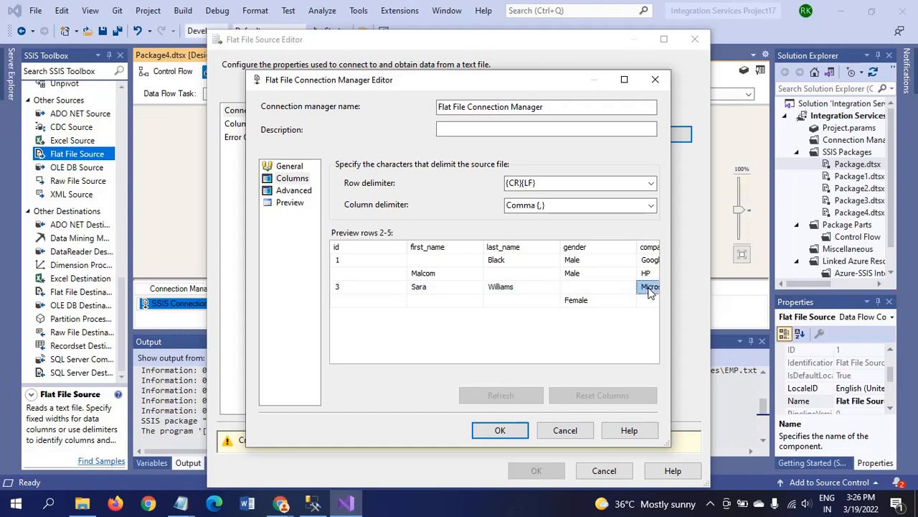
left_click(341, 305)
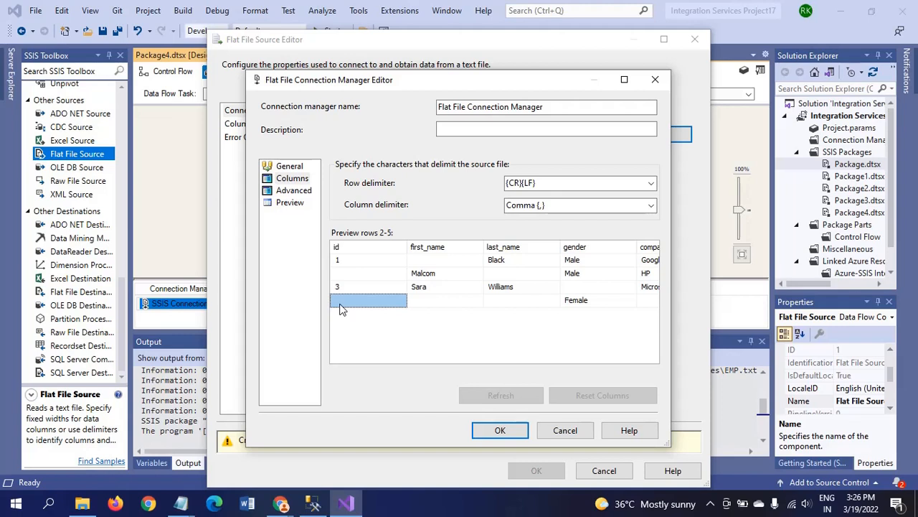
key("Right")
key("Right")
key("Right")
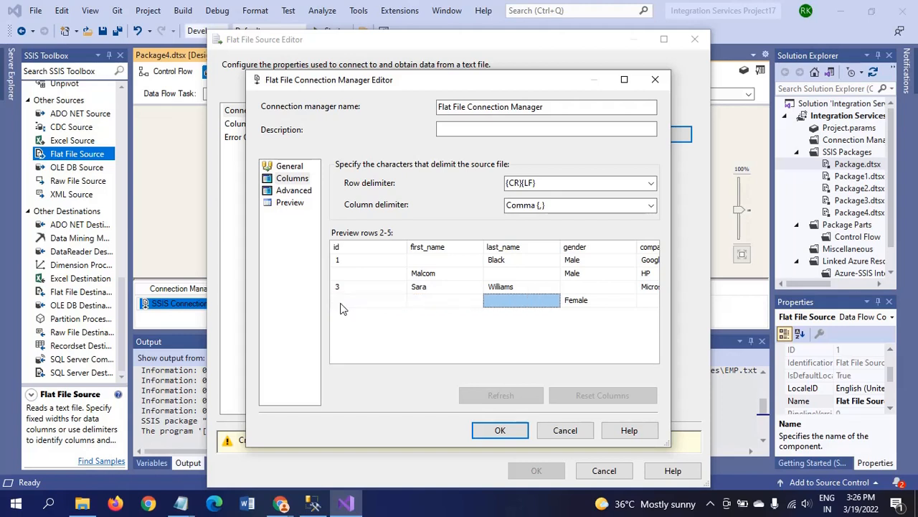
key("Right")
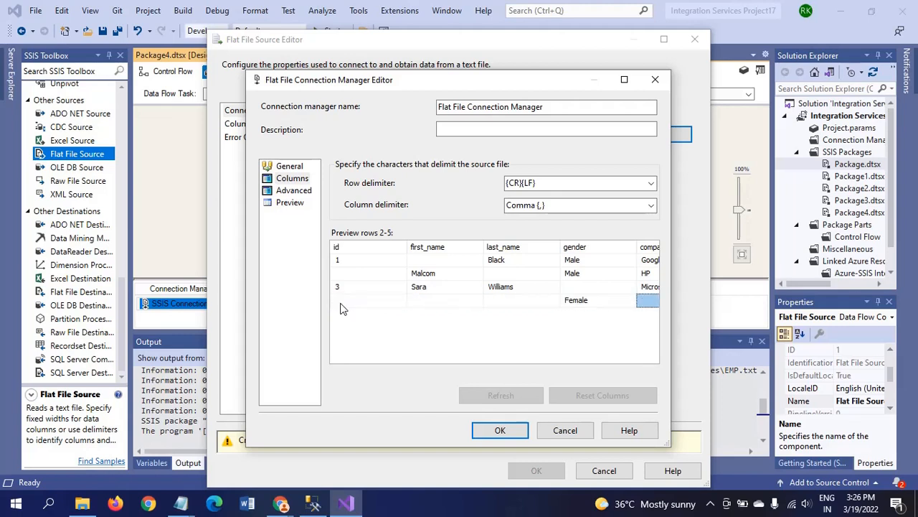
key("Left")
key("Left")
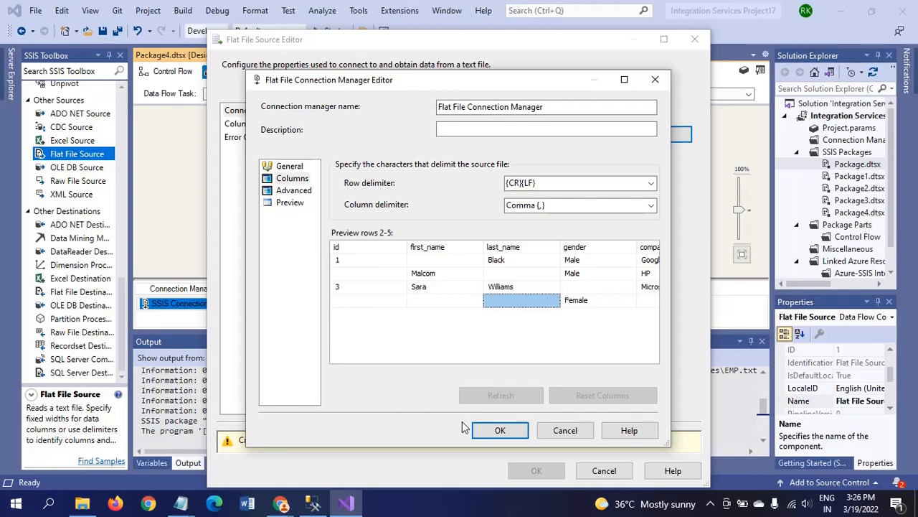
Accept the flat file connection, load the source's columns and confirm the Flat File Source settings.
left_click(500, 430)
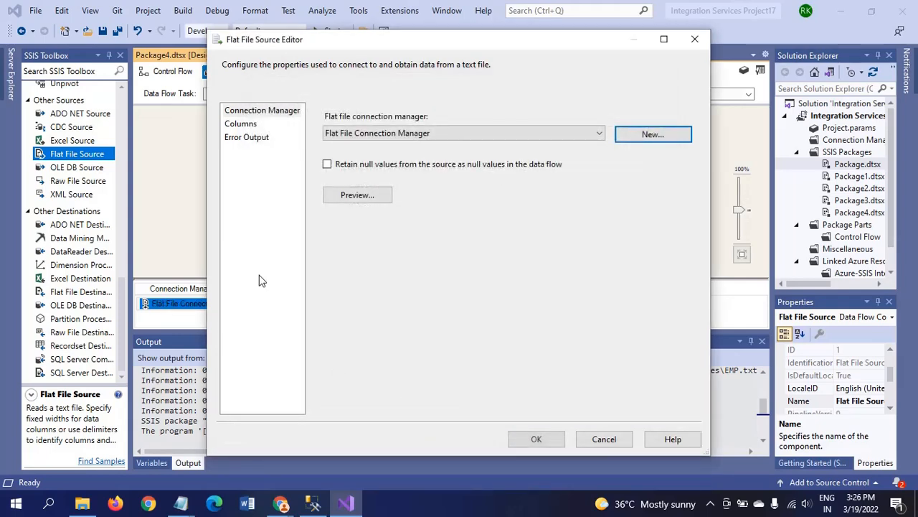
left_click(240, 124)
left_click(535, 439)
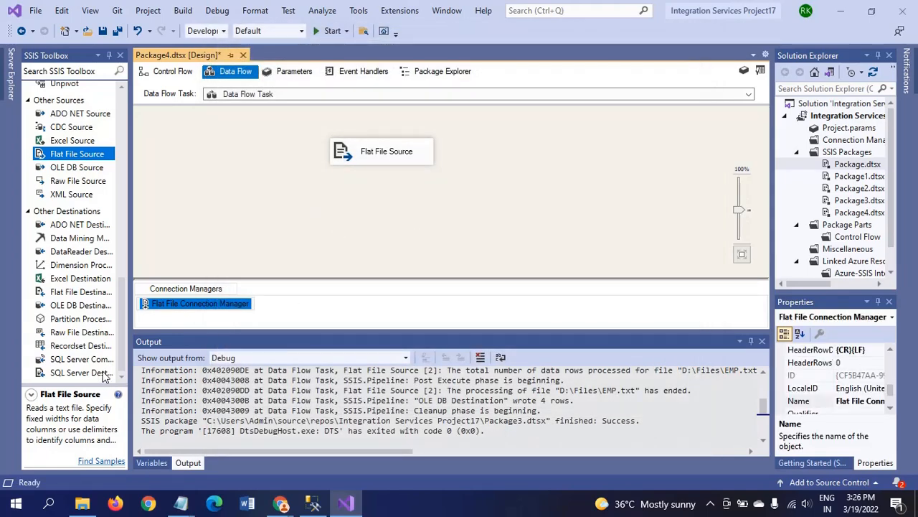
Add an OLE DB Destination to the data flow and connect the Flat File Source's output to it.
left_click_drag(81, 307, 506, 203)
left_click(397, 161)
left_click_drag(394, 177, 531, 215)
Configure the OLE DB Destination with the ADMIN.Sample connection and the [dbo].[EMP_tbl] table, map its columns and accept the settings.
double_click(529, 215)
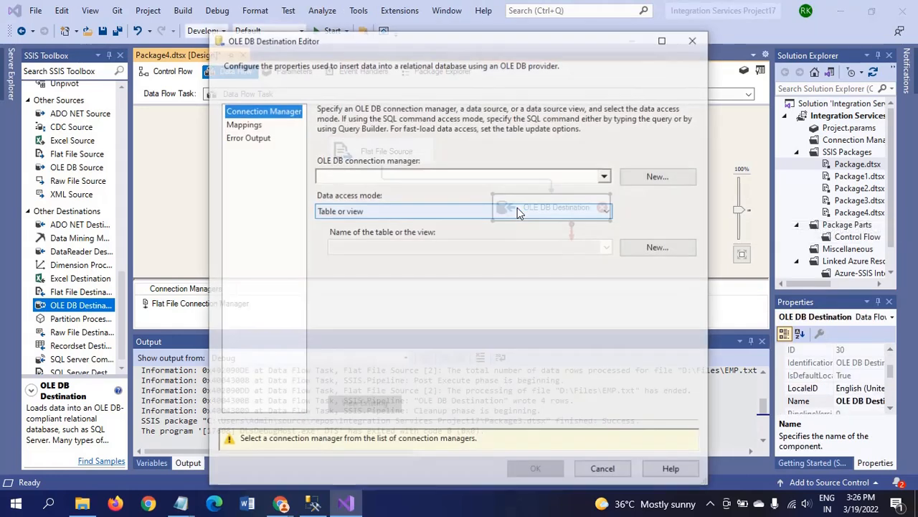
left_click(643, 175)
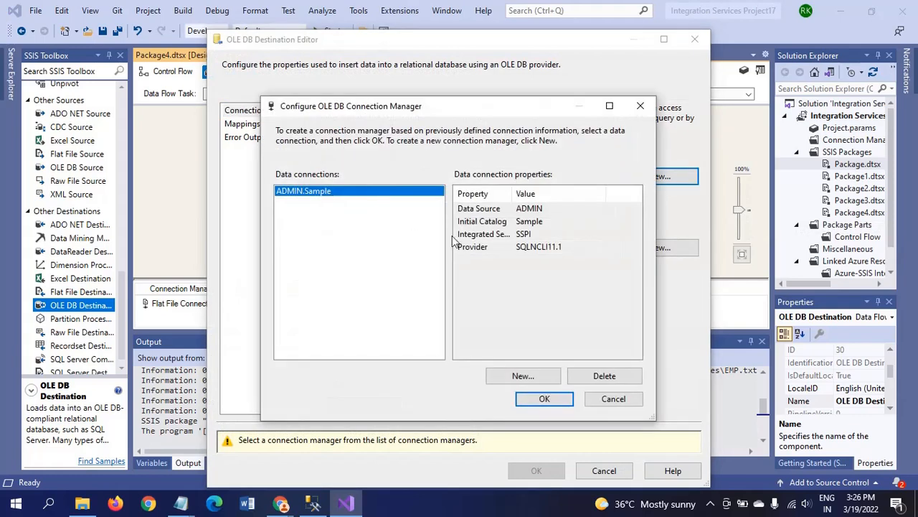
left_click(544, 399)
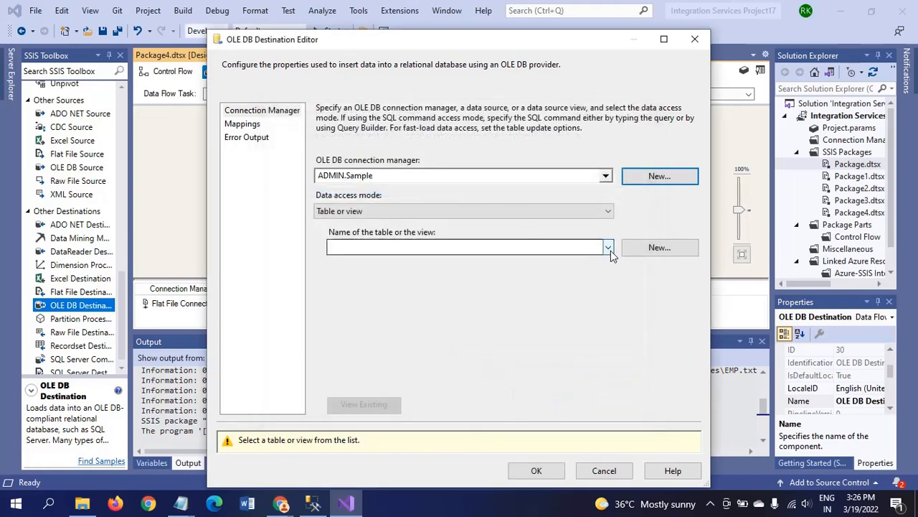
left_click(608, 247)
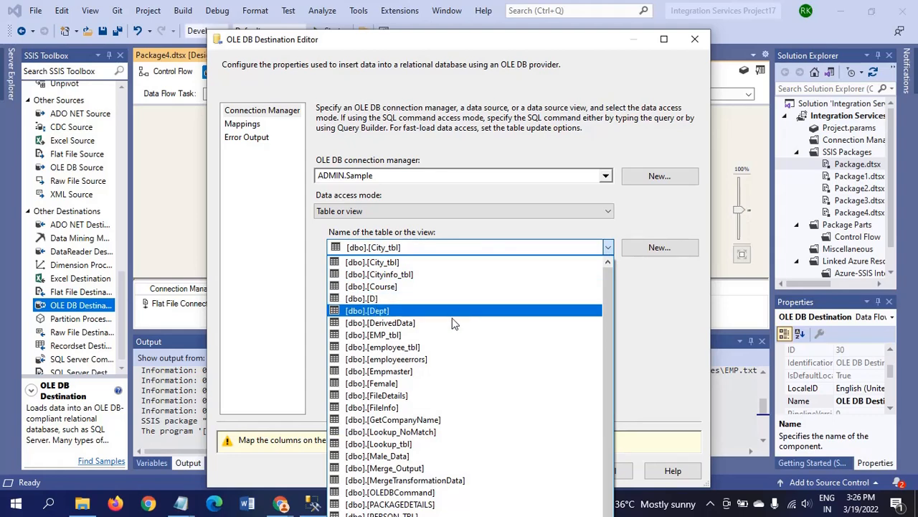
left_click(443, 335)
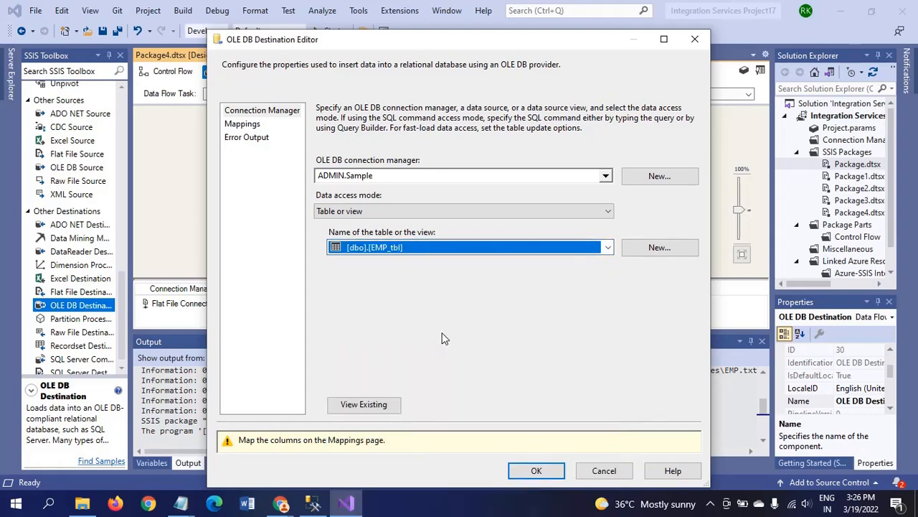
left_click(313, 505)
left_click(313, 505)
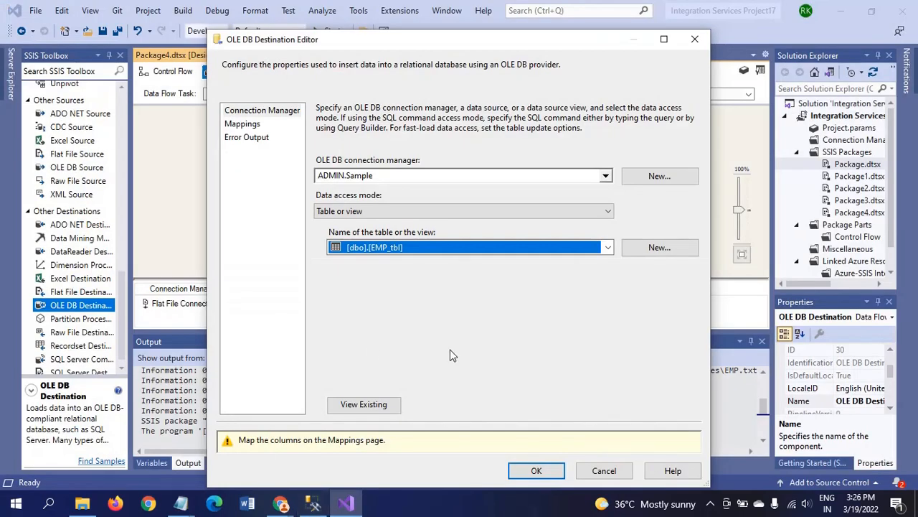
left_click(253, 127)
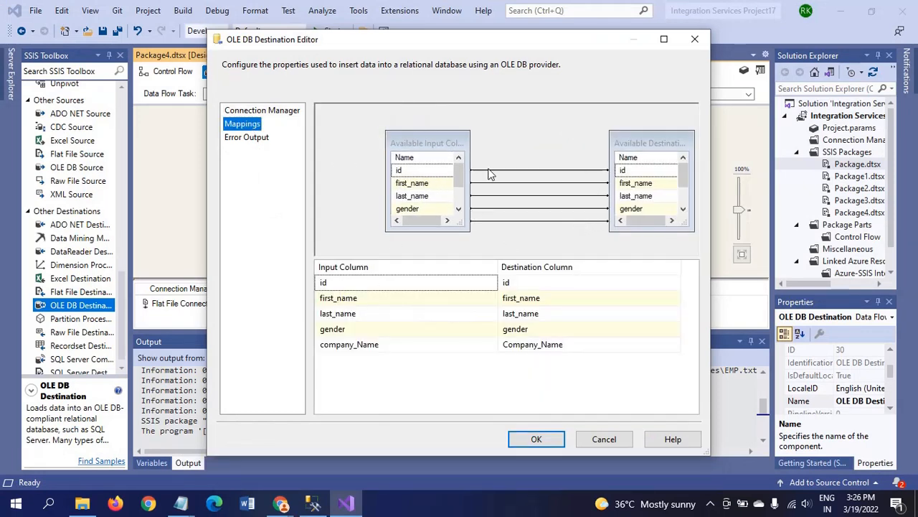
left_click(536, 439)
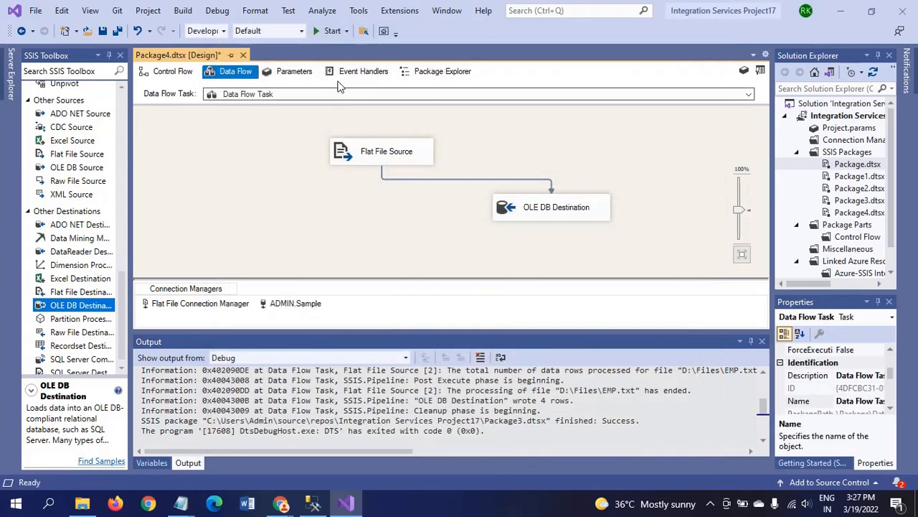
Run the package to load the text file into the table and stop debugging.
left_click(327, 31)
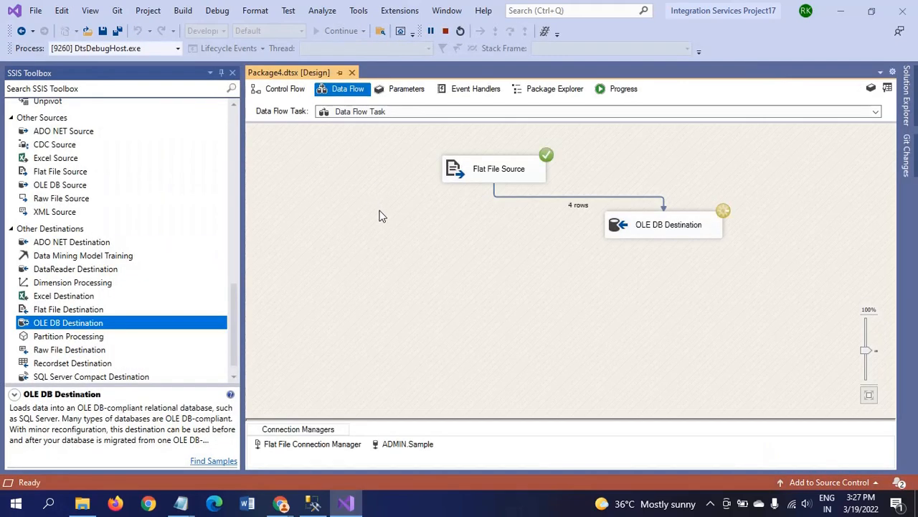
left_click(445, 31)
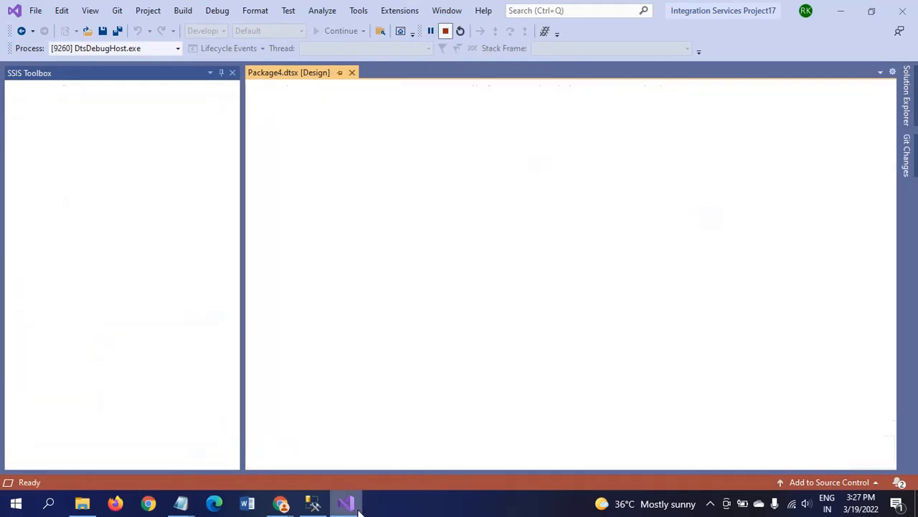
Switch to SQL Server Management Studio, rerun the EMP_tbl select query and examine the blank cells in the loaded rows.
left_click(313, 503)
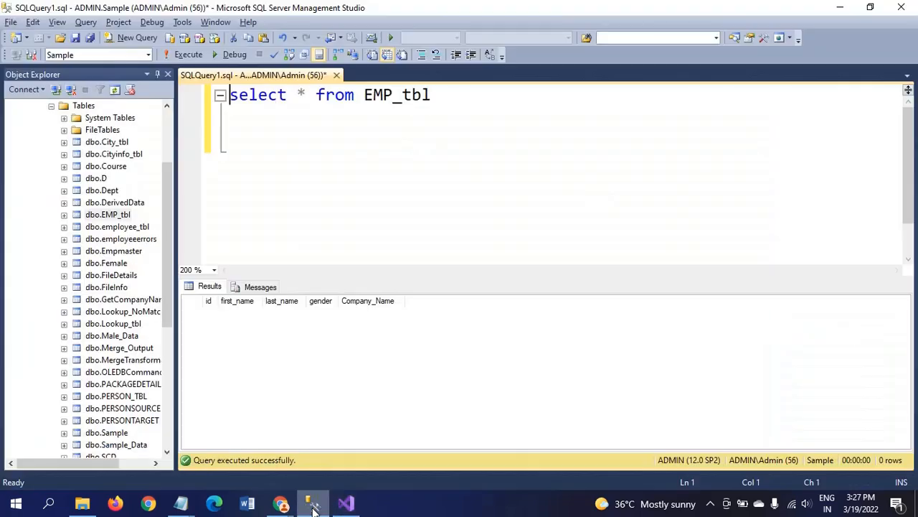
left_click(188, 55)
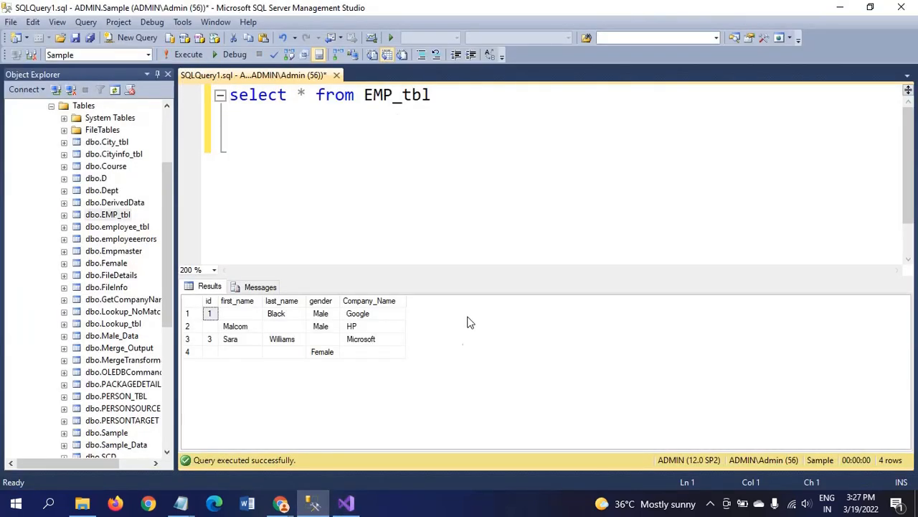
left_click(237, 314)
left_click(288, 328)
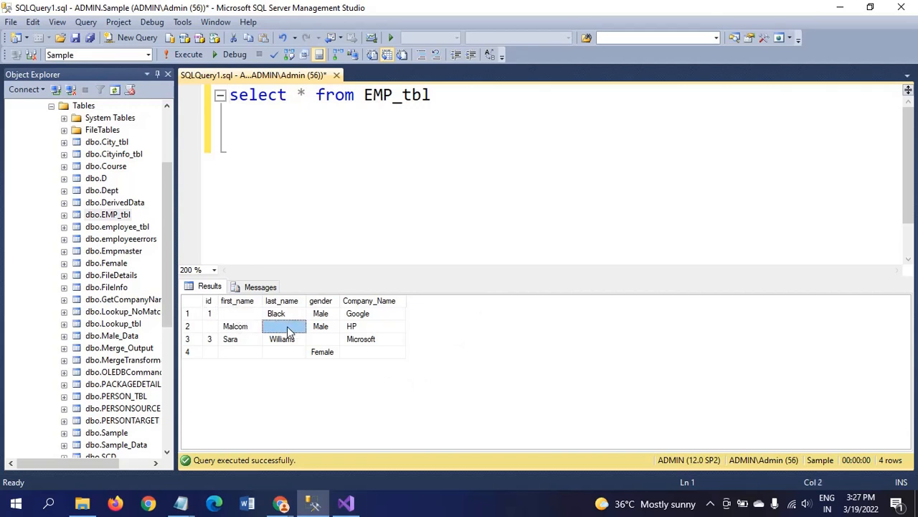
left_click(372, 352)
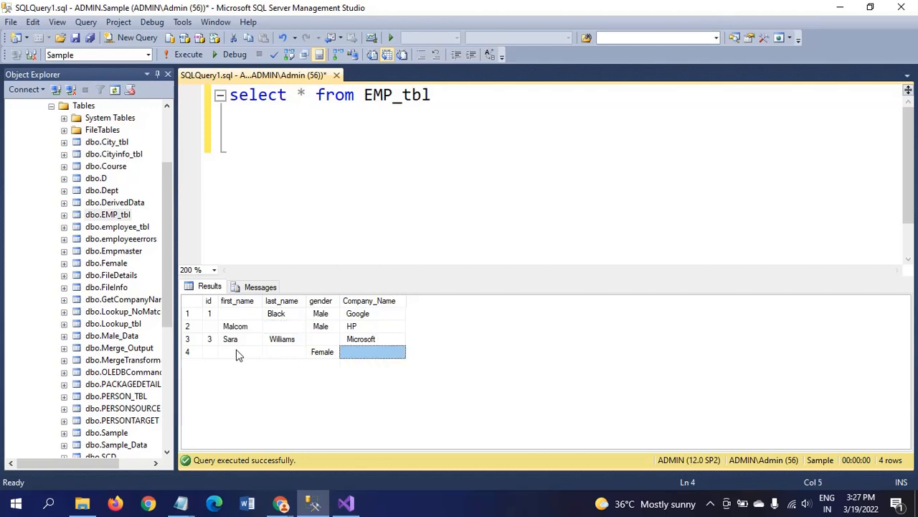
left_click(211, 328)
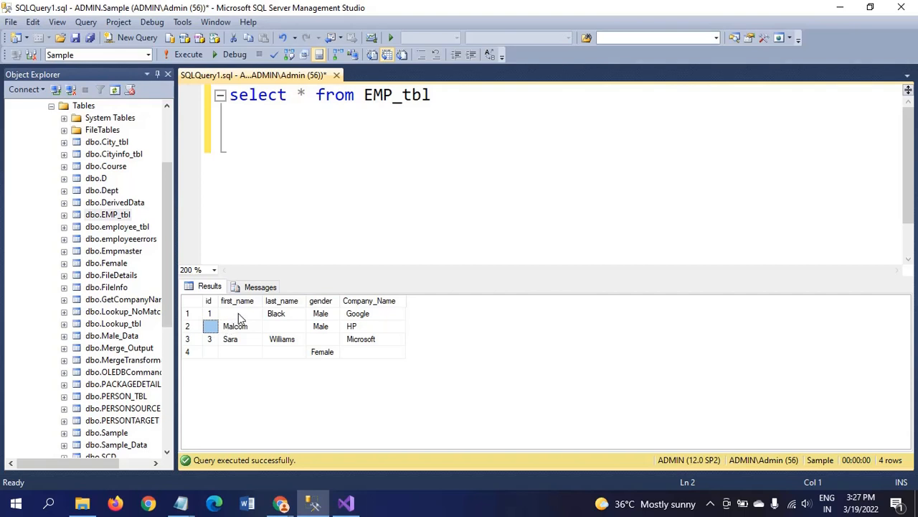
Add the statement "Truncate table Emp_tbl" below the select query and execute only that statement.
left_click(463, 98)
key("Return")
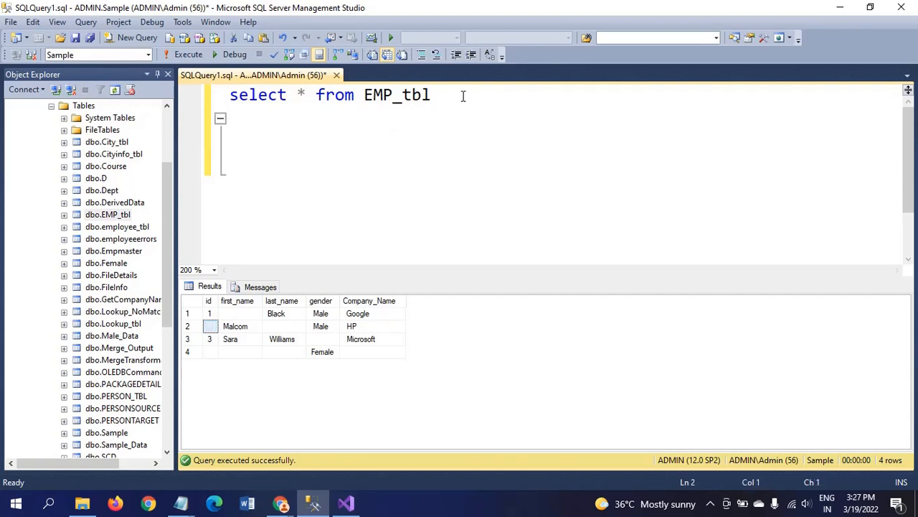
type("Trun")
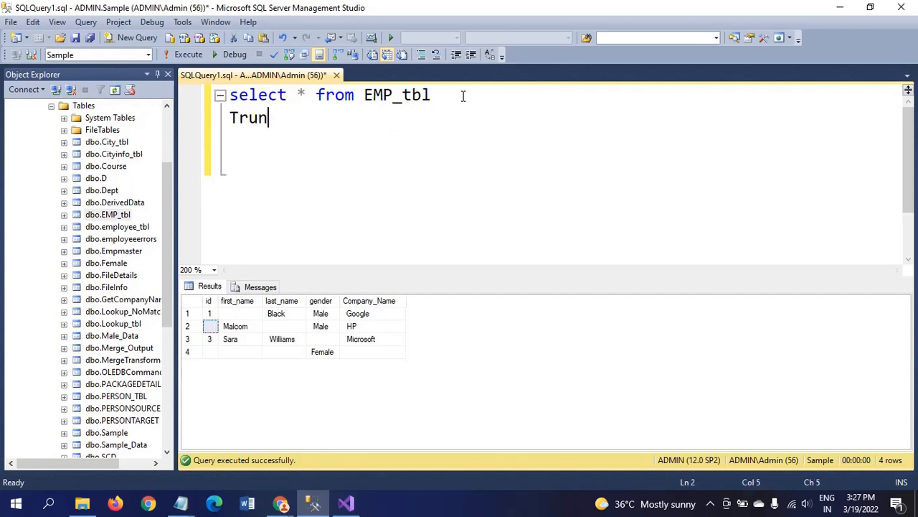
type("cate tab")
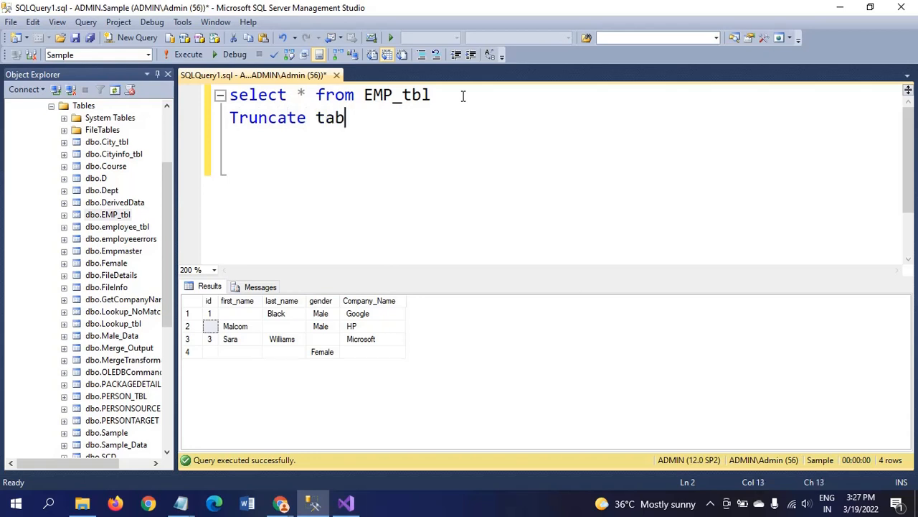
type("le Emp")
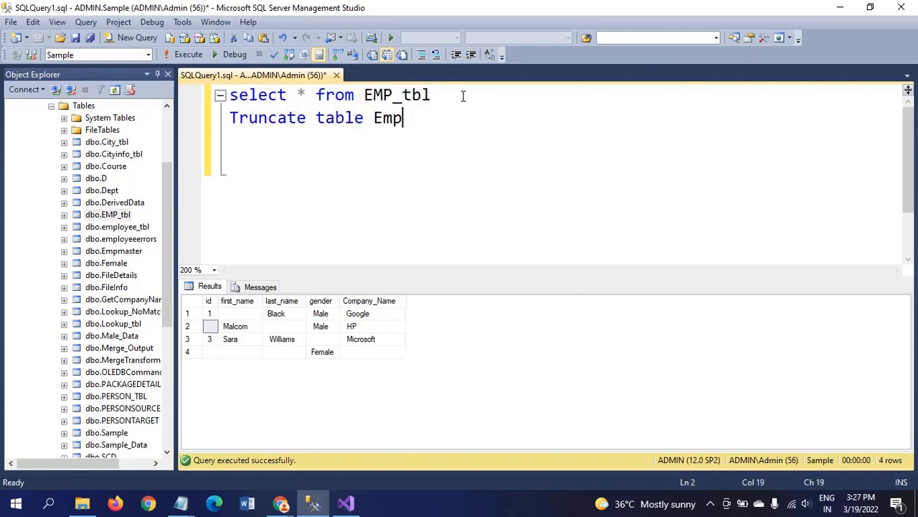
type("_tbl")
key("shift+Home")
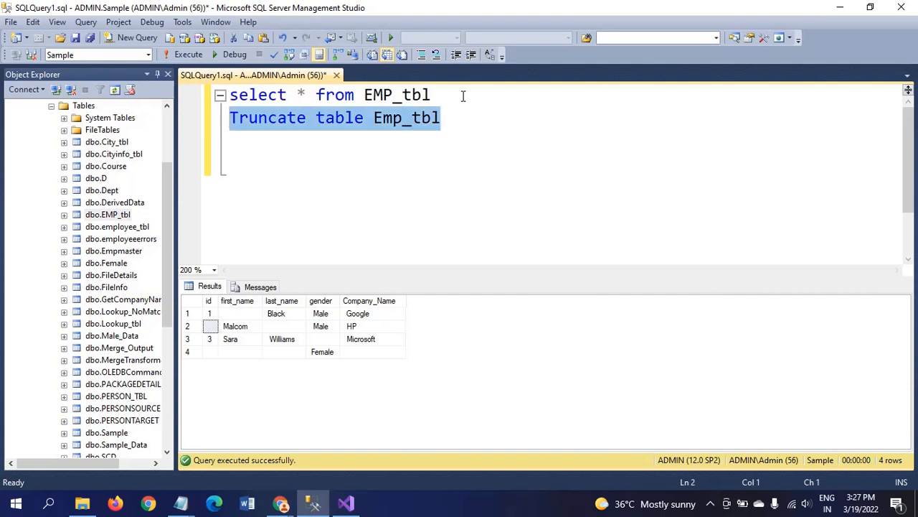
left_click(188, 55)
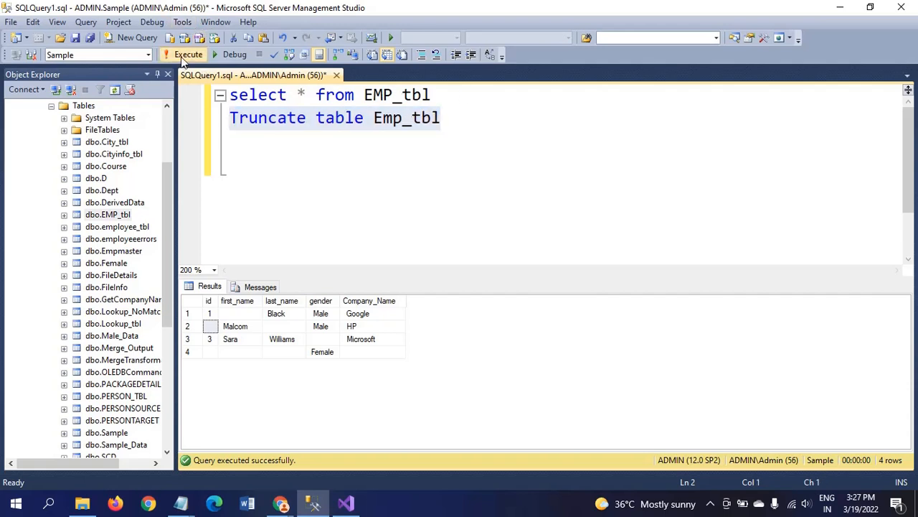
Execute only the select statement on EMP_tbl to check the table's contents, and leave that statement selected.
left_click(442, 95)
key("shift+Home")
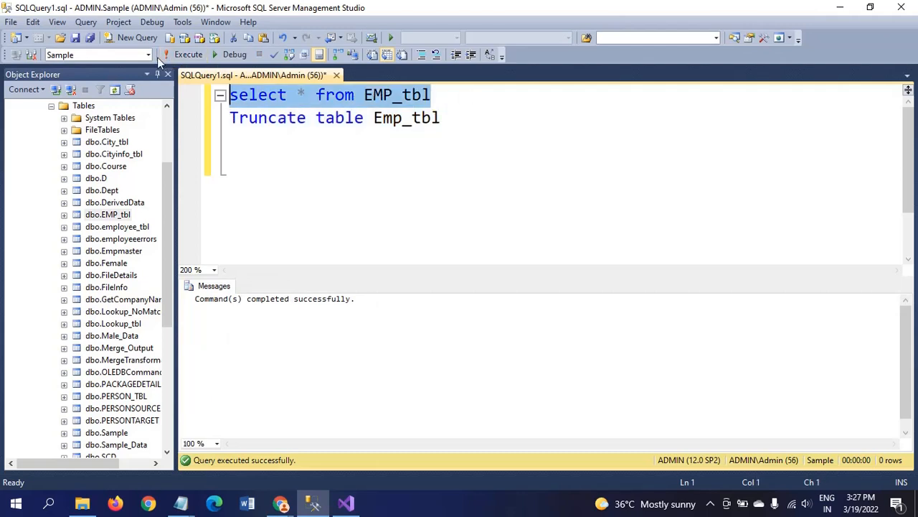
left_click(181, 54)
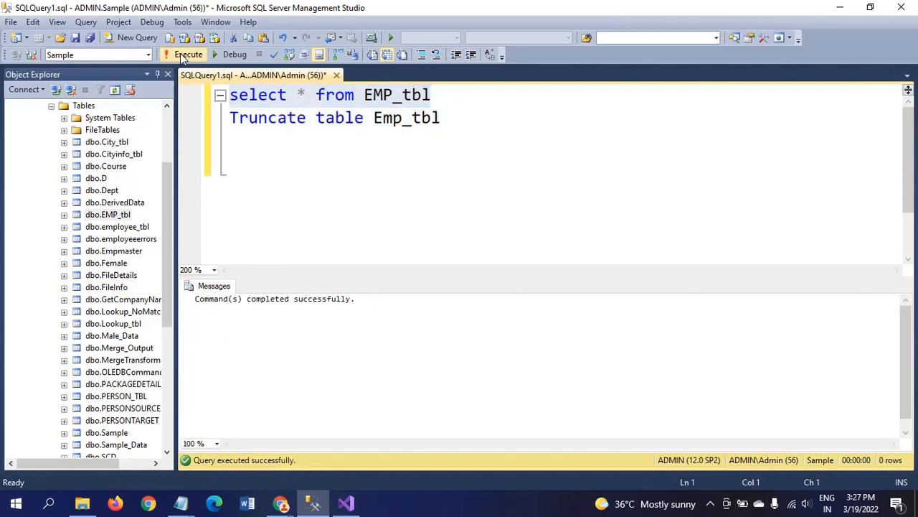
left_click(492, 122)
left_click(477, 98)
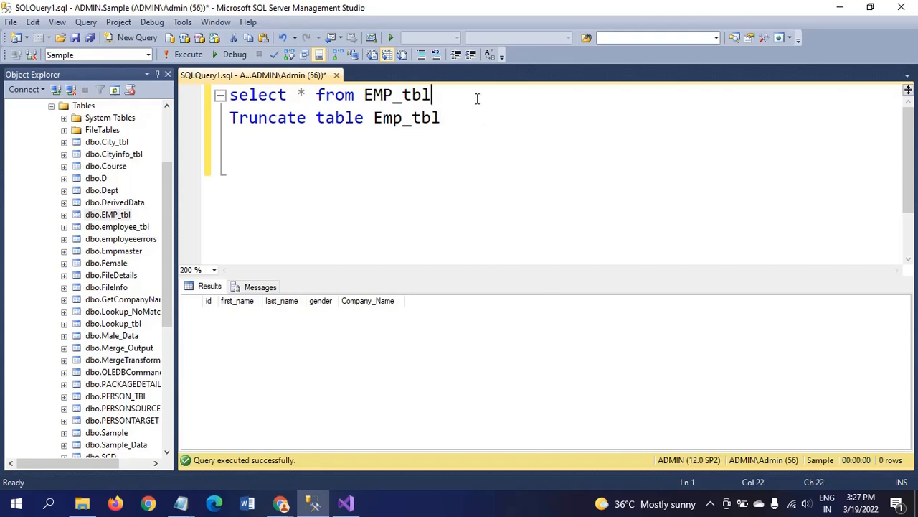
key("shift+Home")
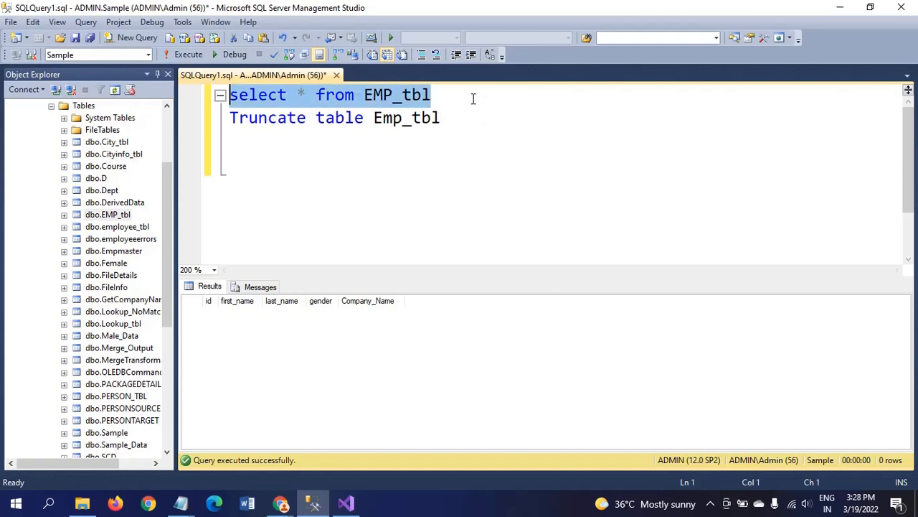
Switch to Visual Studio and review the Flat File Source's connection and column settings.
left_click(346, 506)
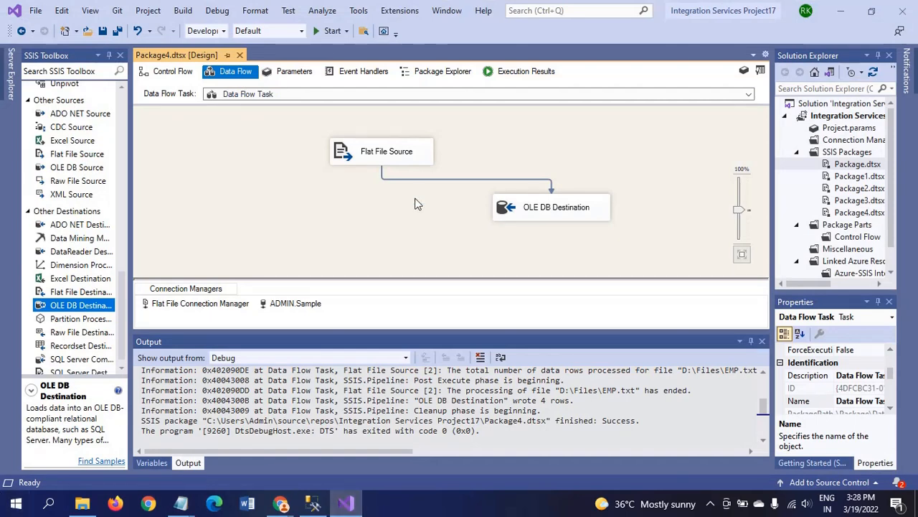
double_click(405, 162)
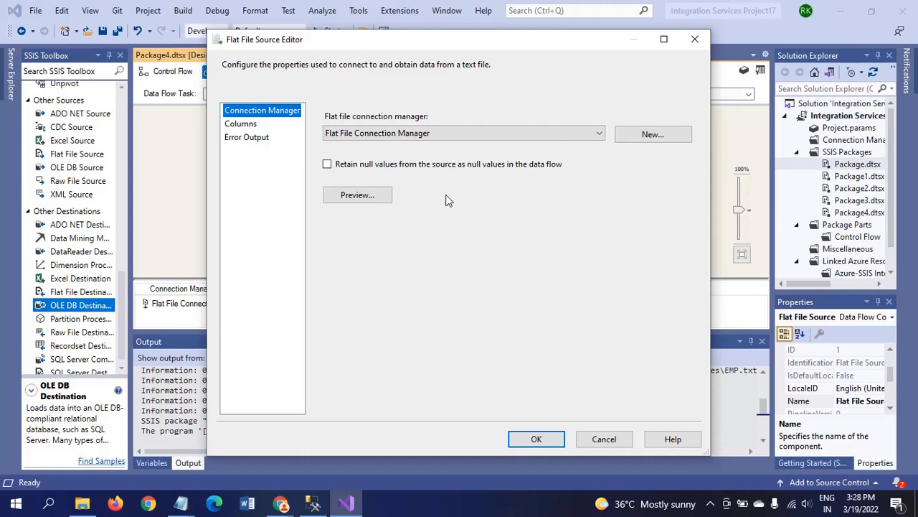
left_click(240, 124)
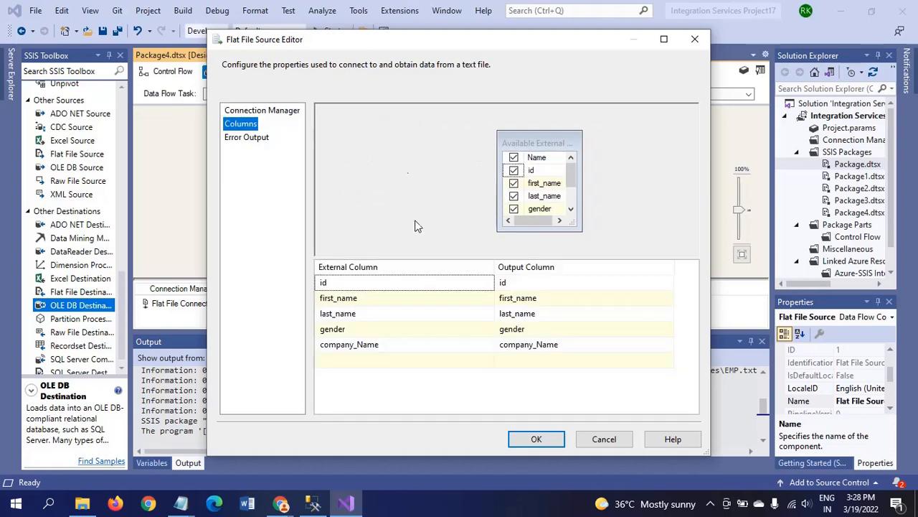
left_click(534, 439)
left_click(287, 225)
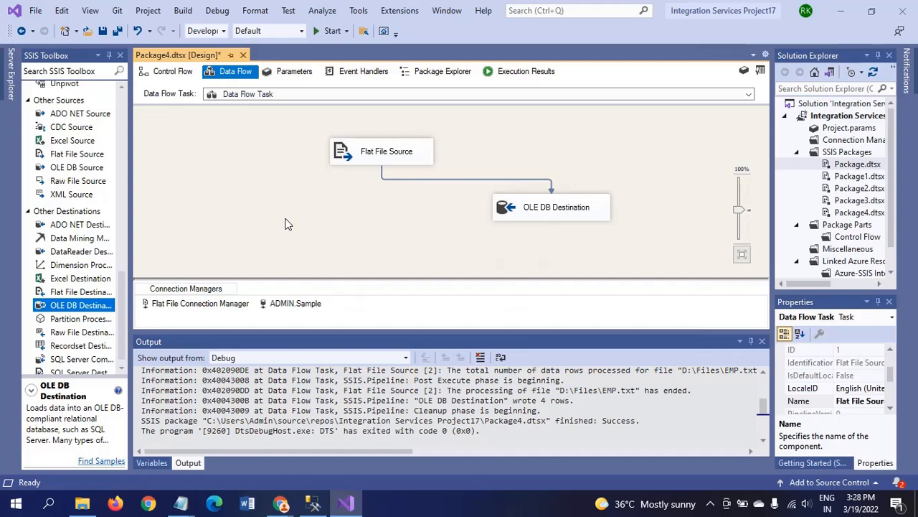
right_click(267, 170)
key("Escape")
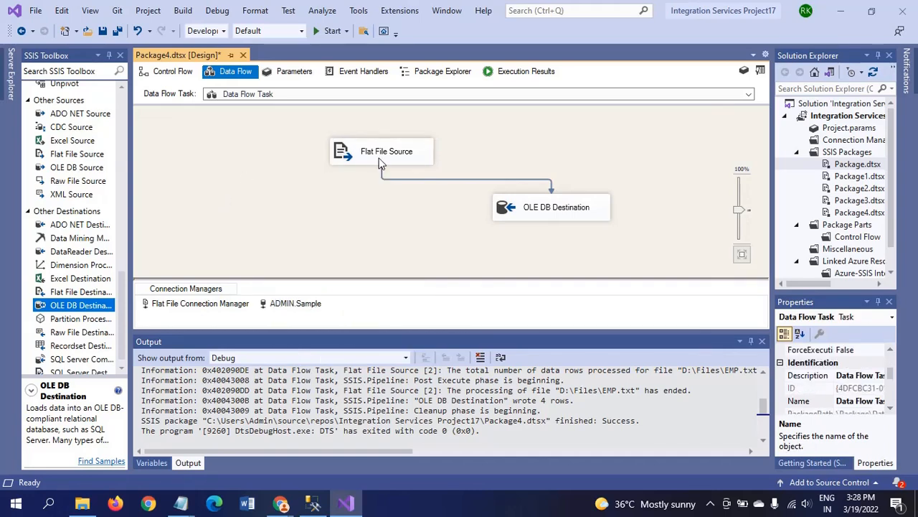
Set the Flat File Source's RetainNulls property to True in its advanced editor.
right_click(385, 159)
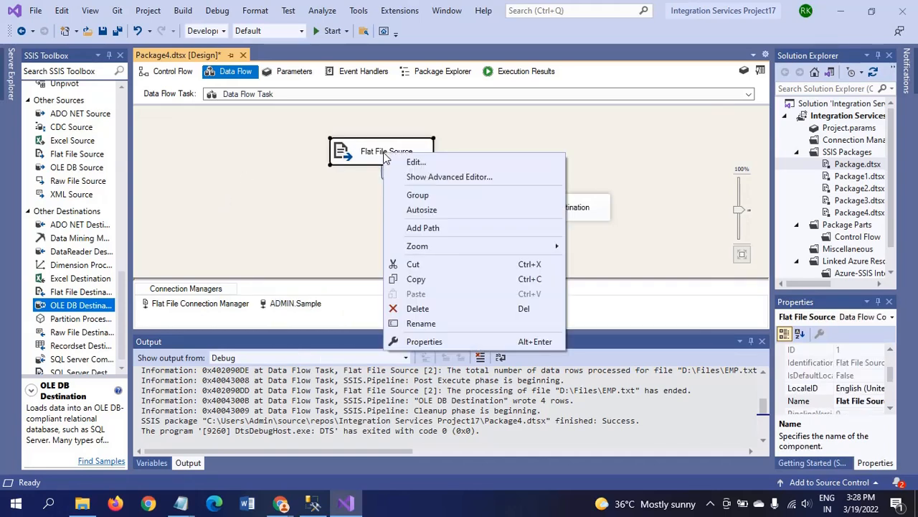
left_click(427, 179)
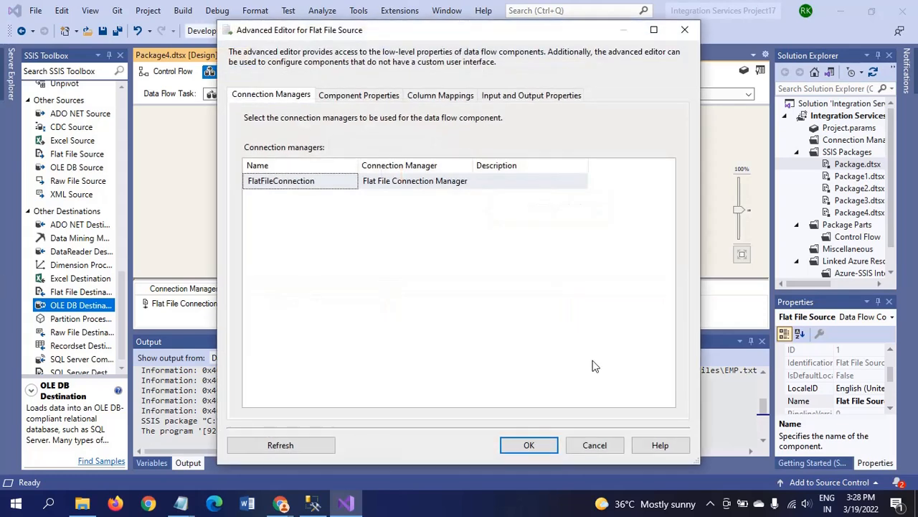
left_click(374, 98)
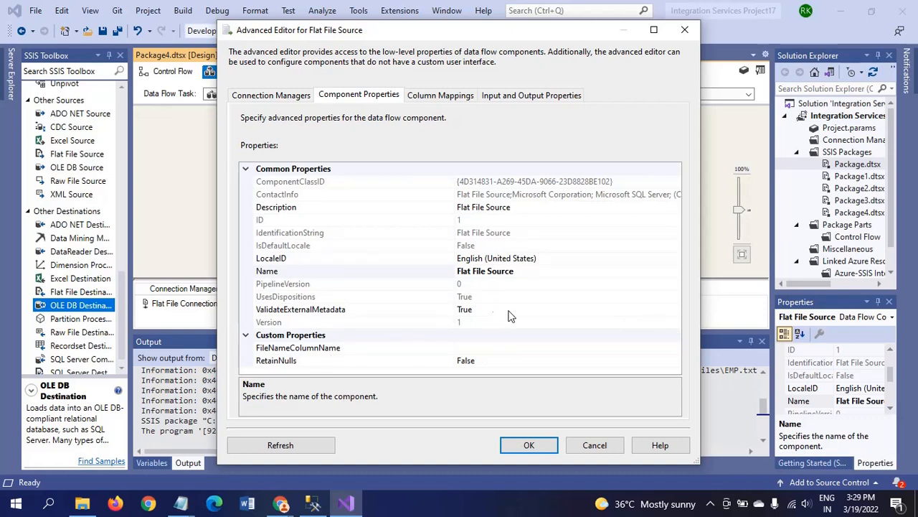
left_click(483, 362)
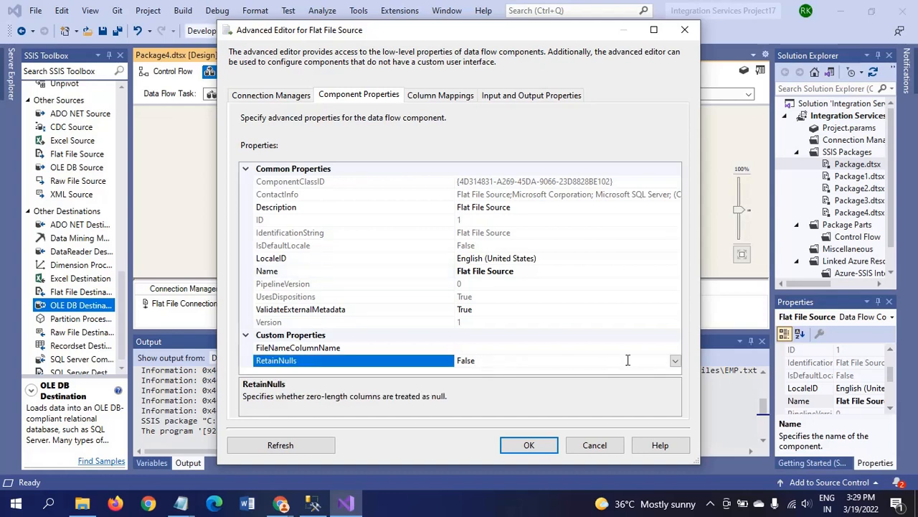
left_click(675, 361)
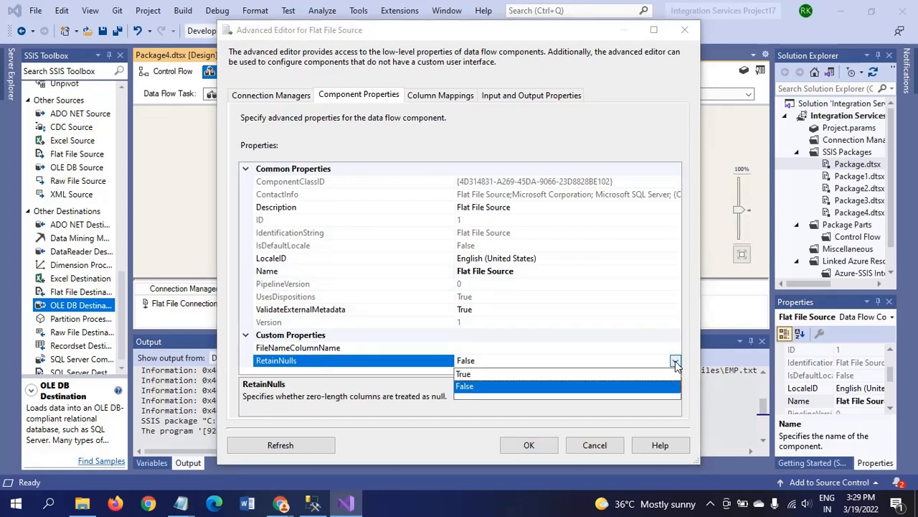
left_click(463, 374)
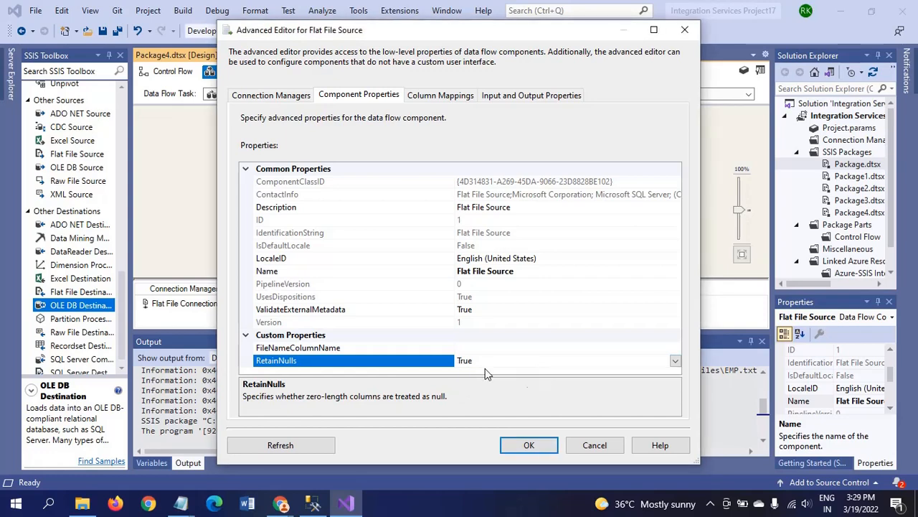
left_click(522, 447)
left_click(350, 242)
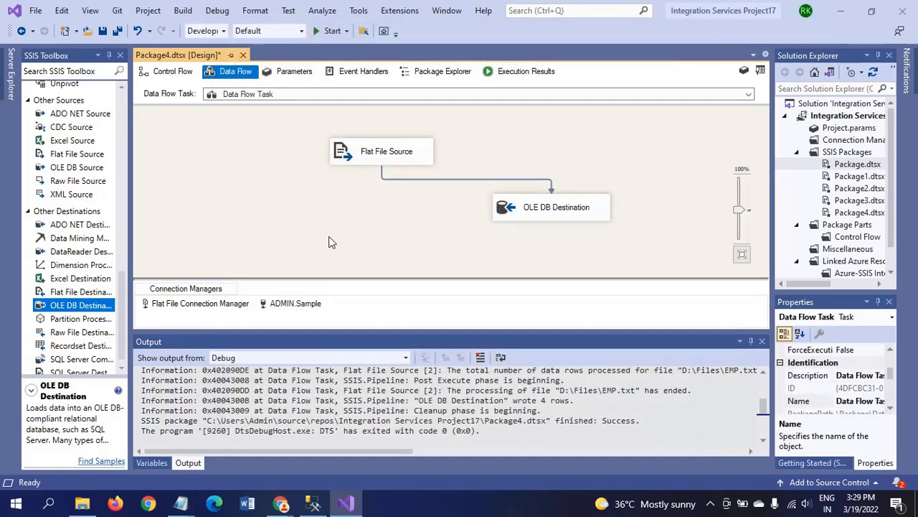
Start a new flat file connection manager for the Flat File Source and choose D:\Files\EMP.txt as its file.
double_click(396, 156)
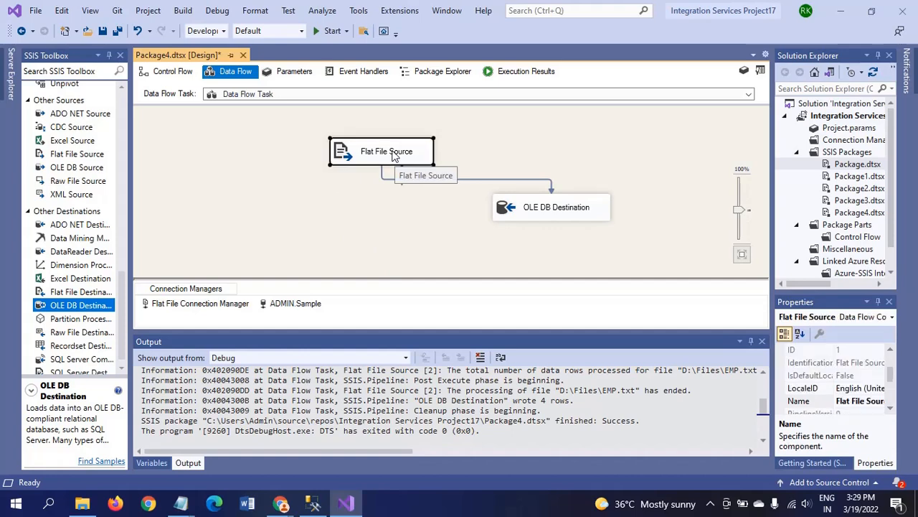
left_click(636, 137)
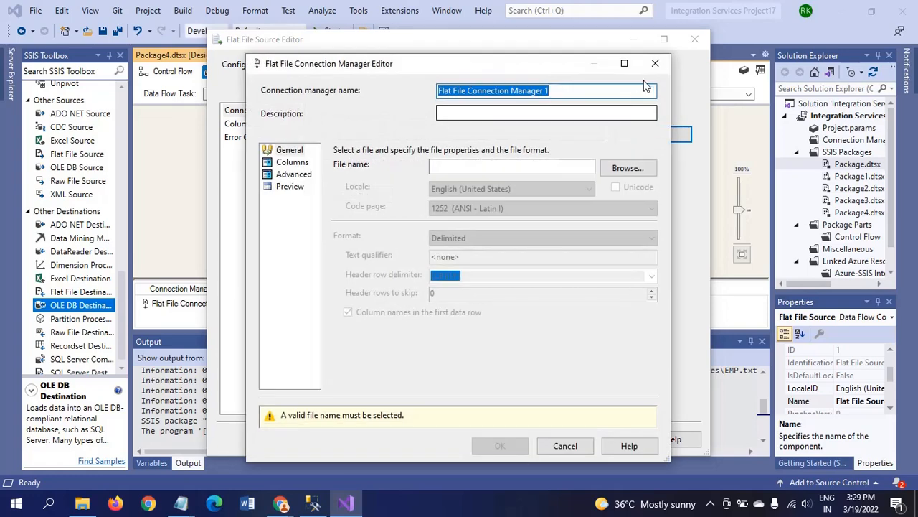
left_click(652, 62)
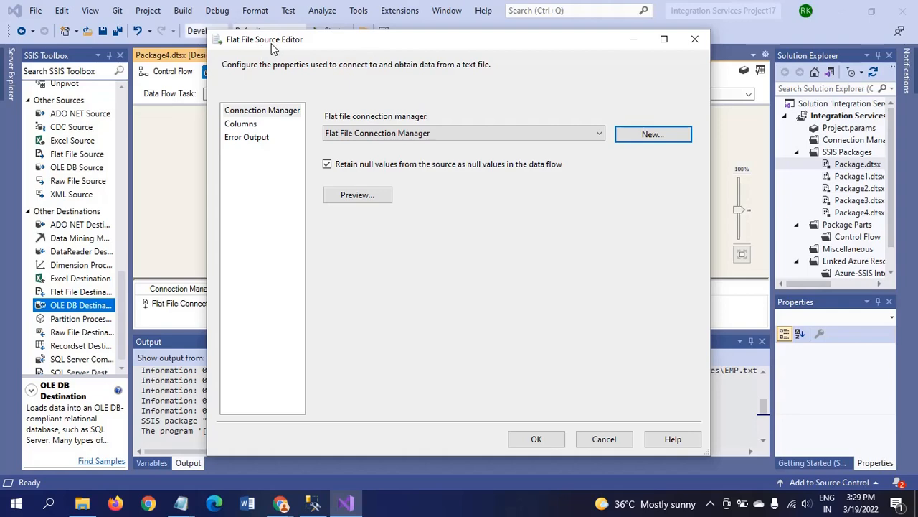
left_click(649, 135)
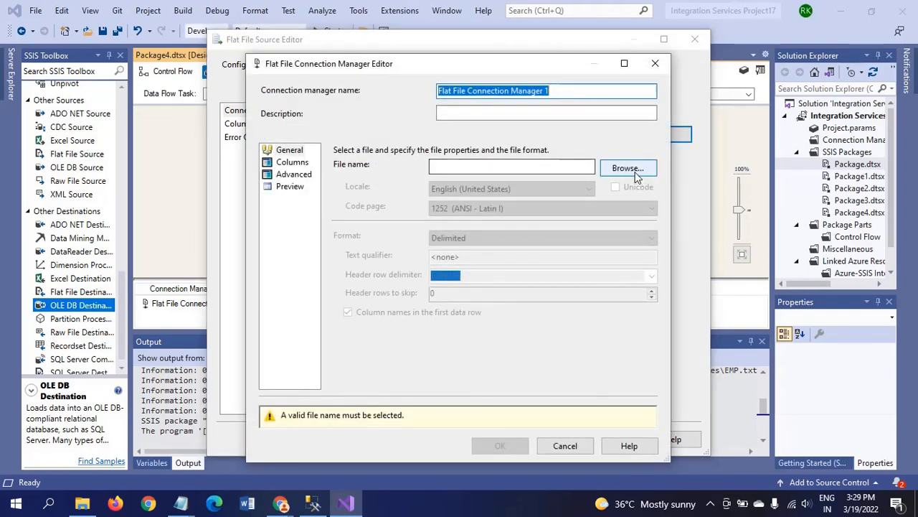
left_click(634, 173)
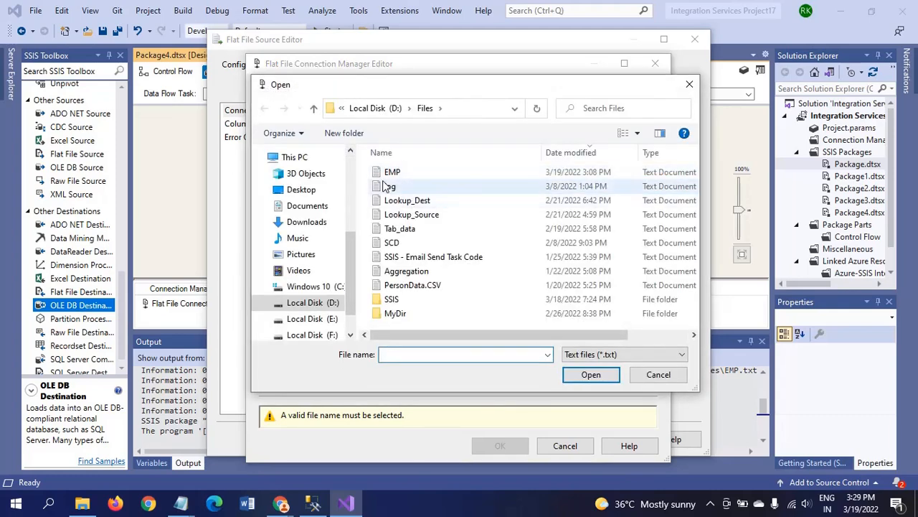
left_click(392, 172)
left_click(582, 373)
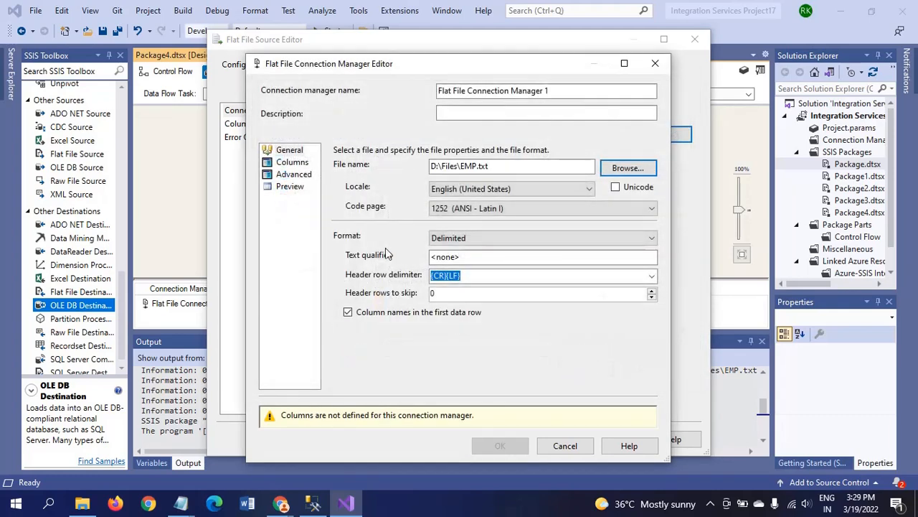
Review the new connection's columns and data preview, and apply the connection with its columns to the Flat File Source.
left_click(293, 162)
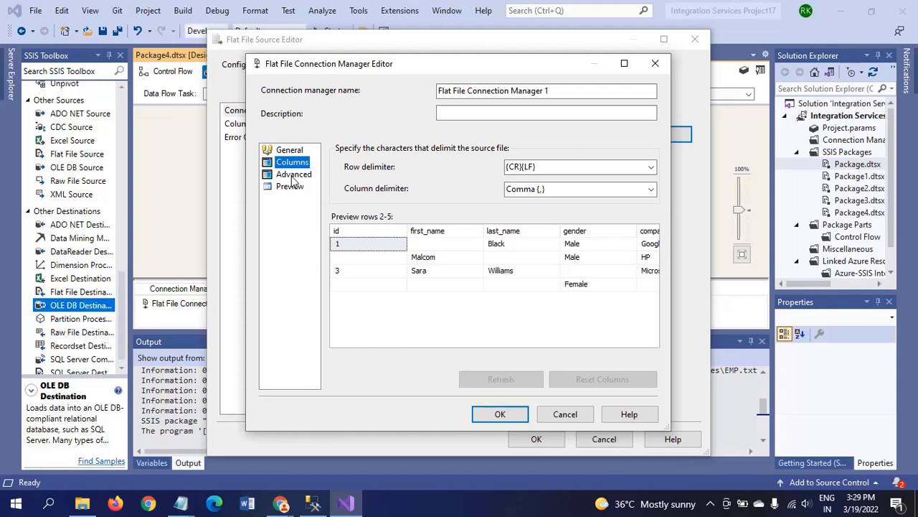
left_click(293, 175)
left_click(295, 188)
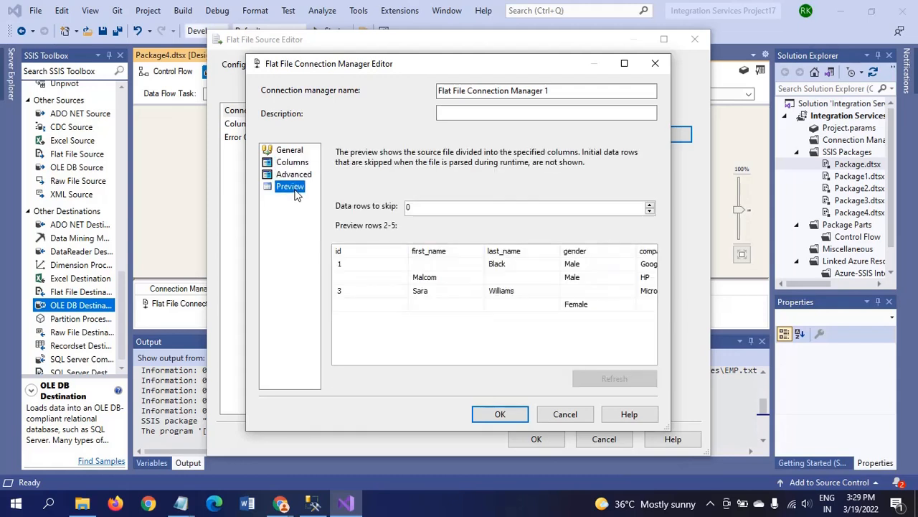
left_click(497, 414)
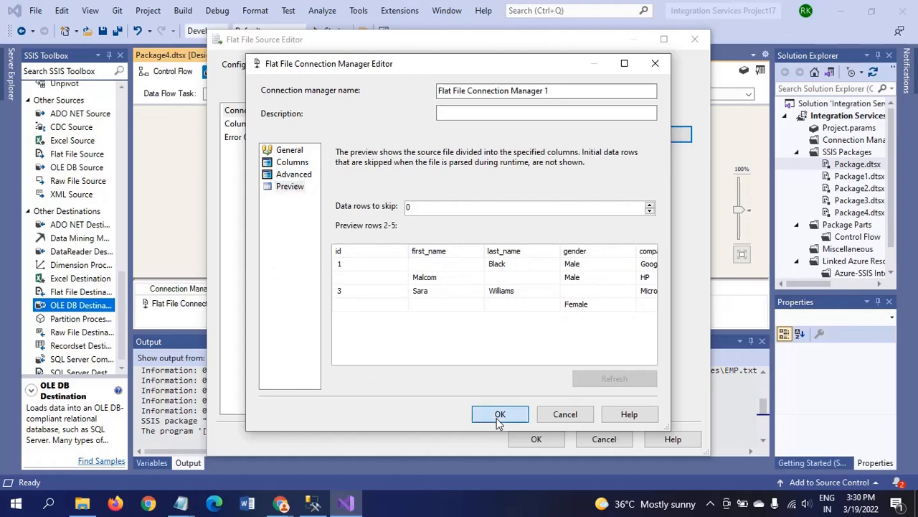
left_click(246, 125)
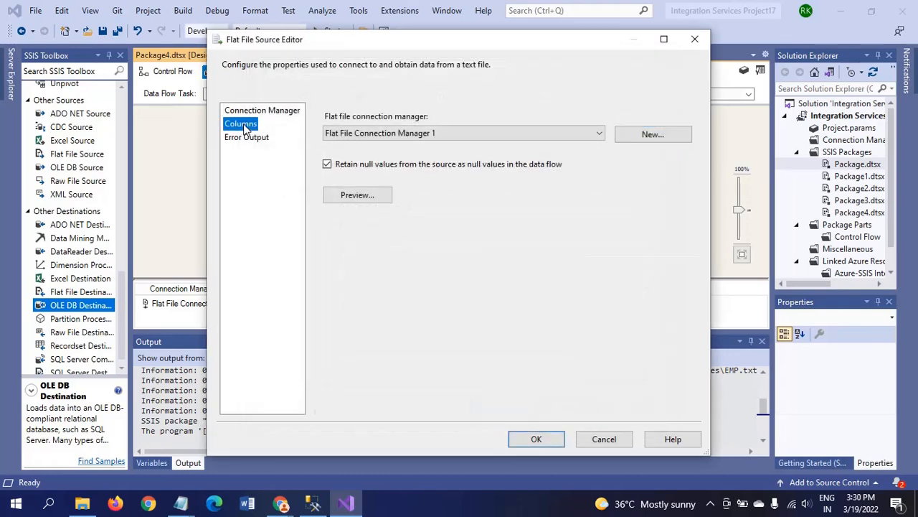
left_click(537, 438)
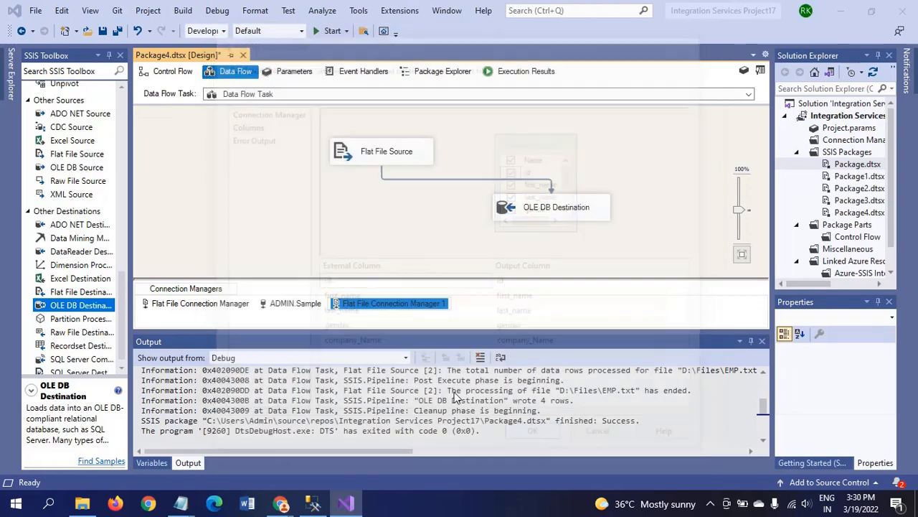
Run the package to load EMP.txt into EMP_tbl, and stop debugging once execution completes.
left_click(393, 228)
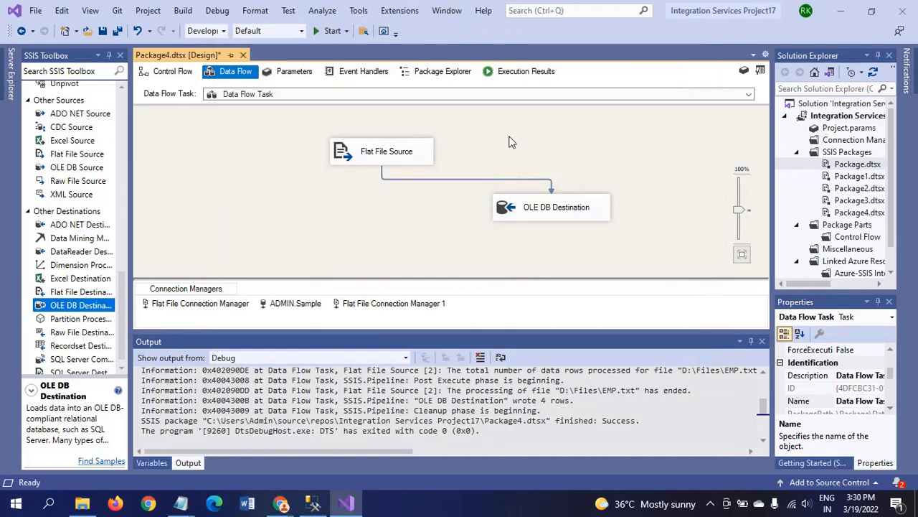
left_click(333, 30)
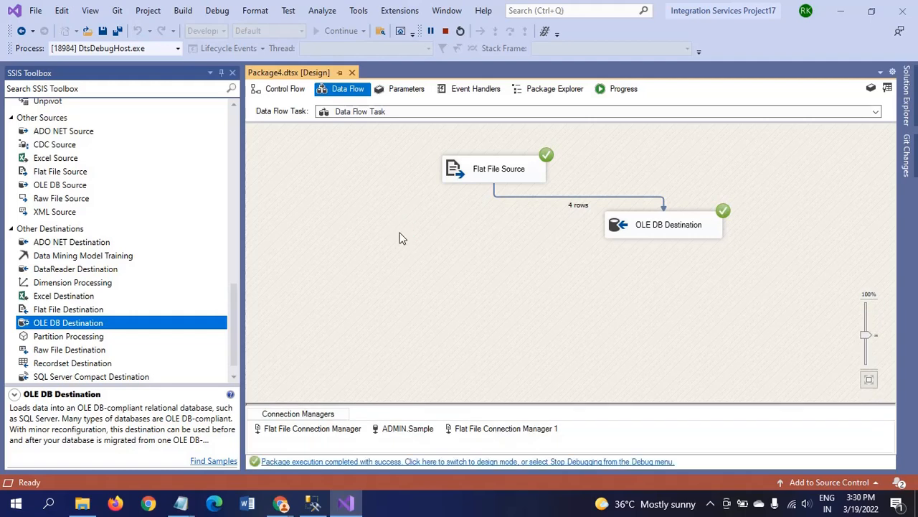
left_click(444, 32)
In SQL Server Management Studio, rerun the EMP_tbl select query, examine how the blank source values were loaded, and return to Visual Studio.
left_click(314, 504)
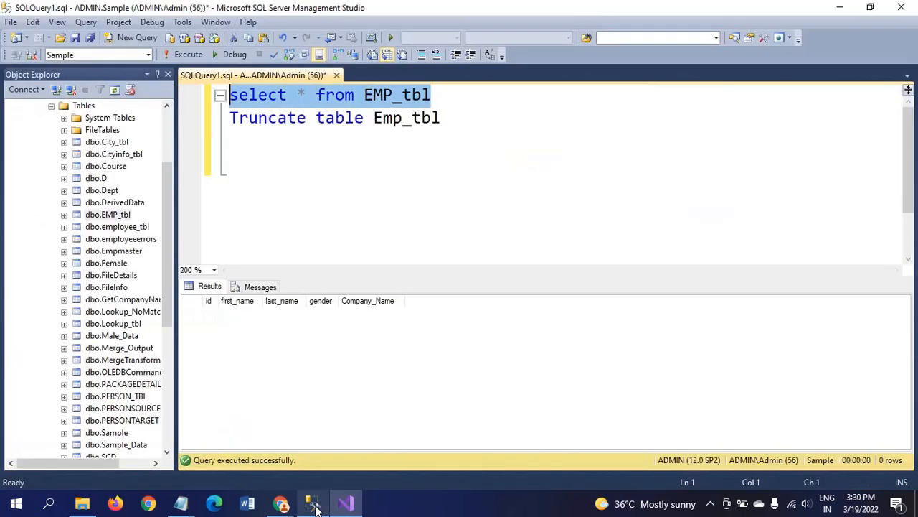
left_click(188, 56)
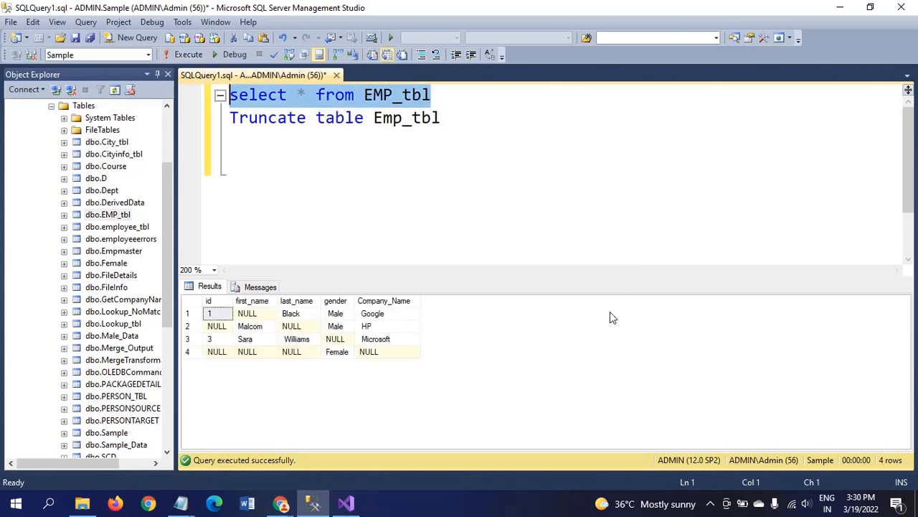
left_click(252, 317)
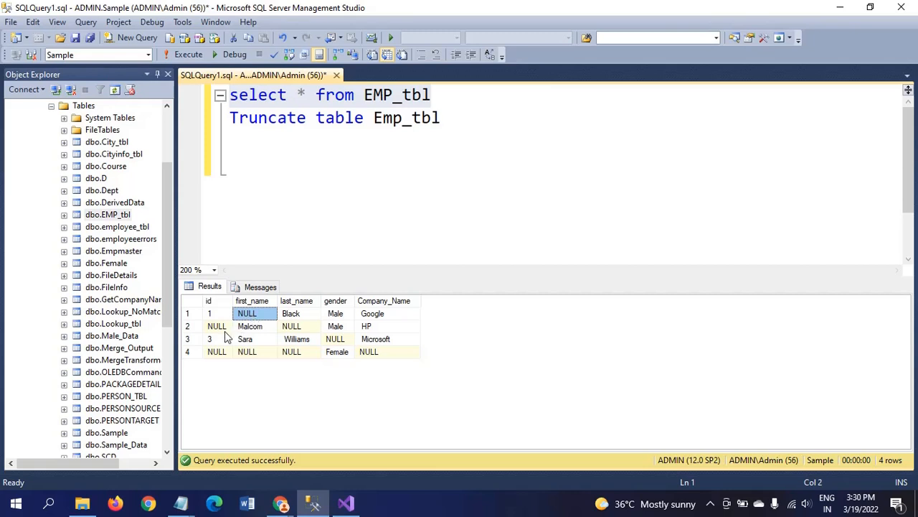
left_click(219, 327)
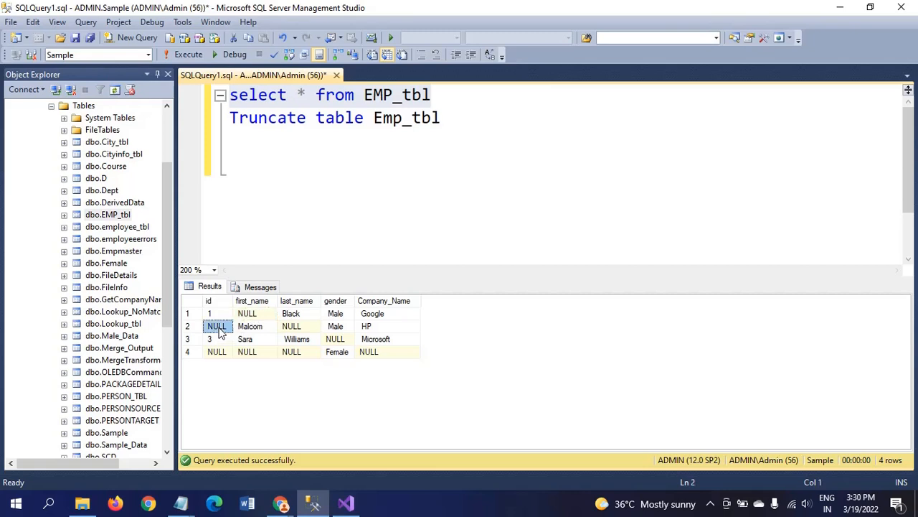
left_click(297, 330)
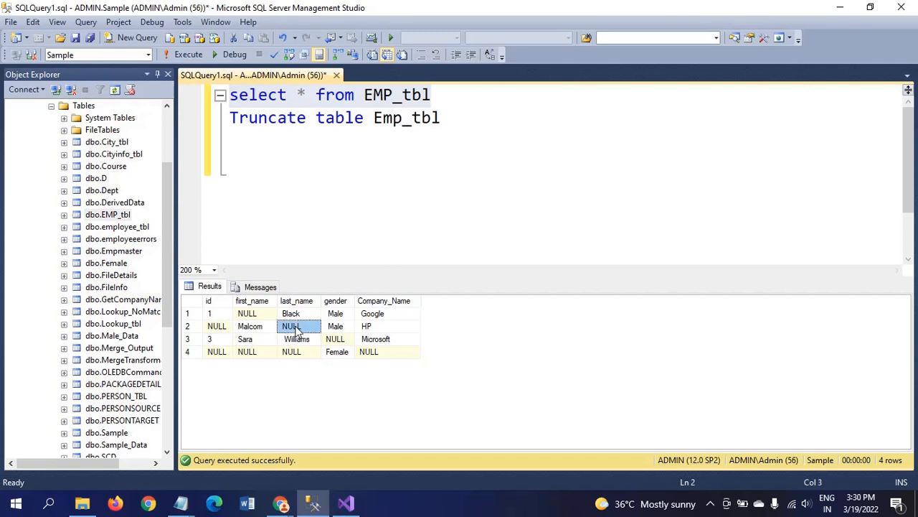
left_click(215, 355)
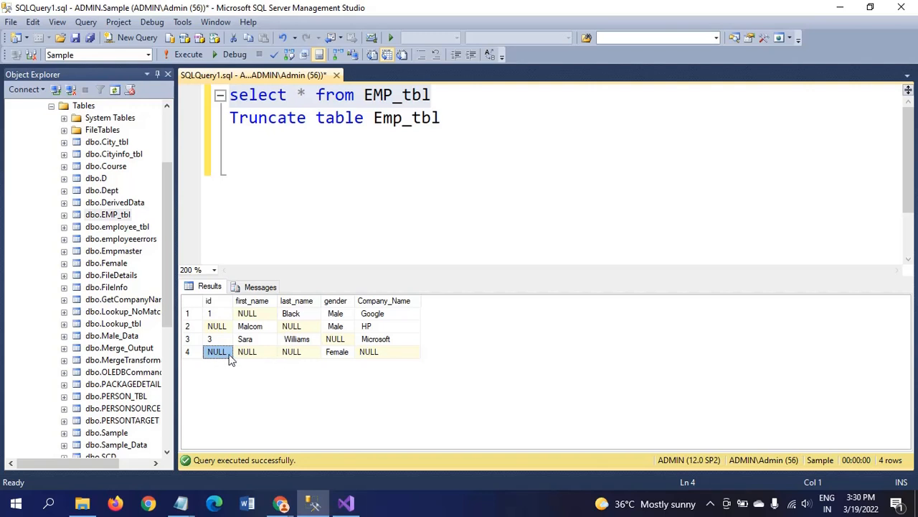
left_click(369, 353)
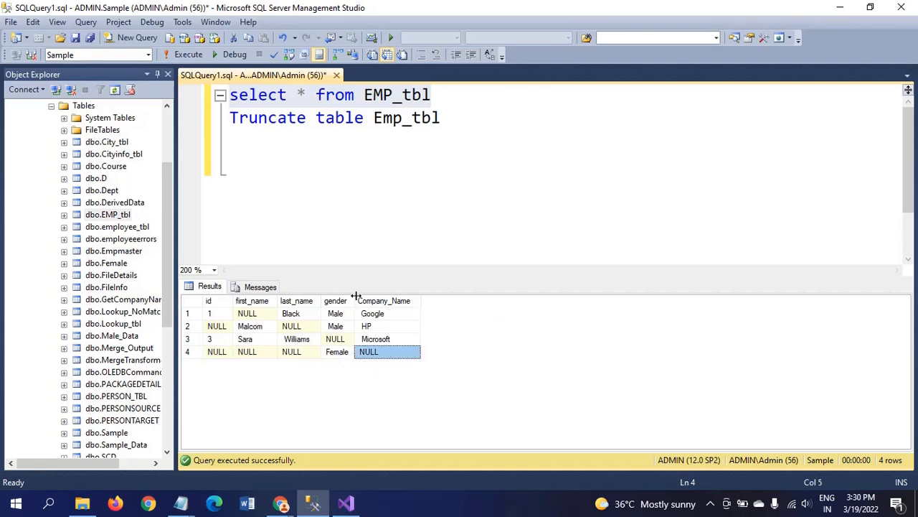
left_click(346, 504)
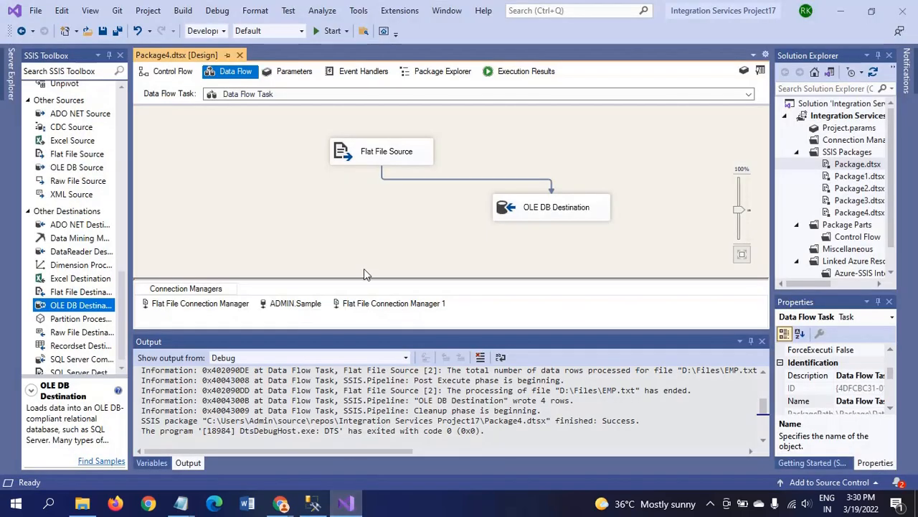